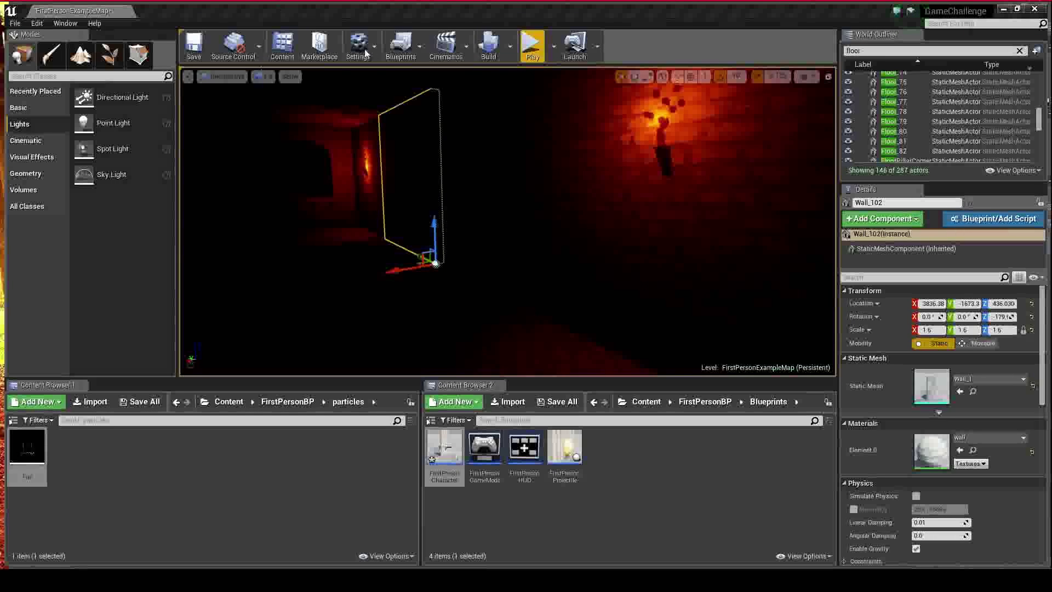
# - Play-test the level, examine the wall torch fire in the dark corridor, and end the play session
pyautogui.click(532, 47)
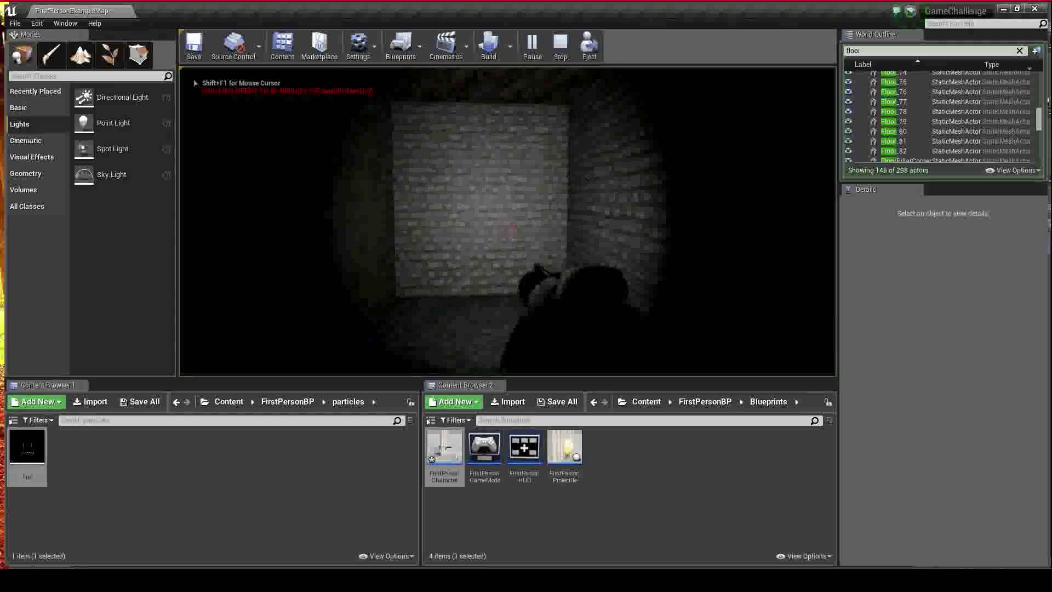
pyautogui.press('f')
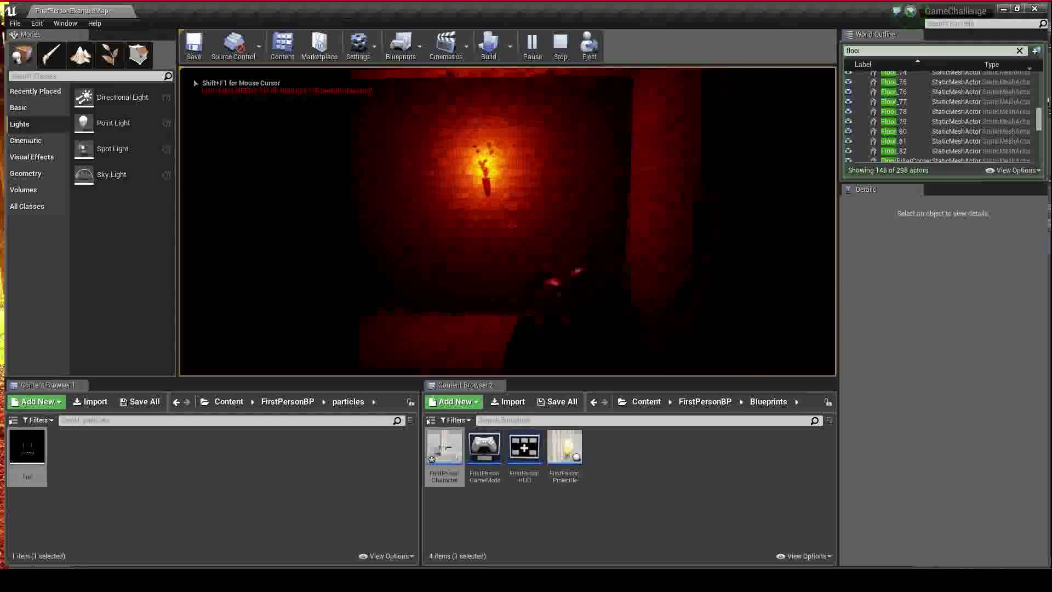
pyautogui.press('w')
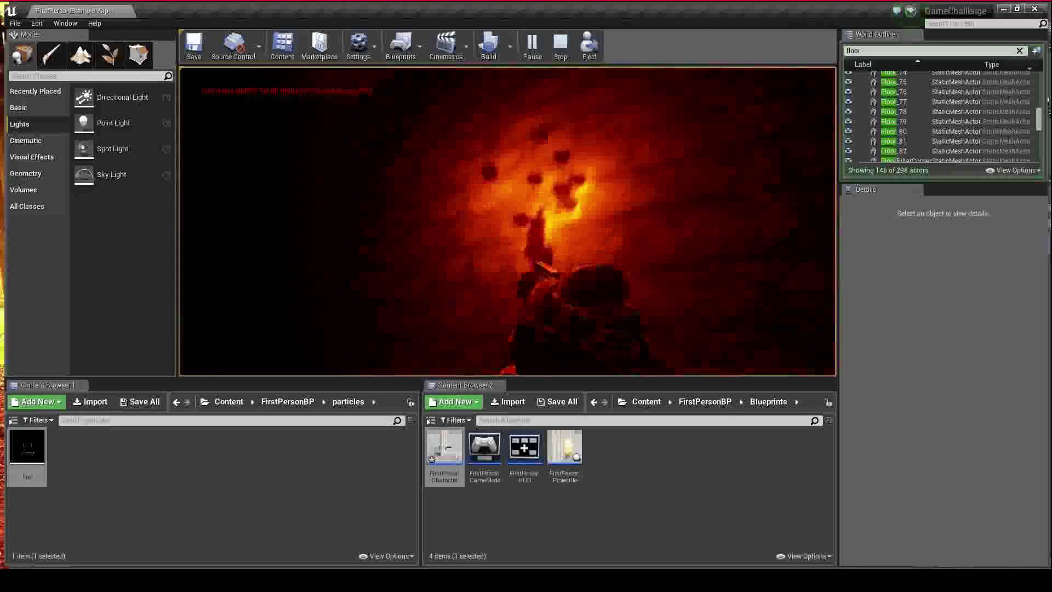
pyautogui.press('d')
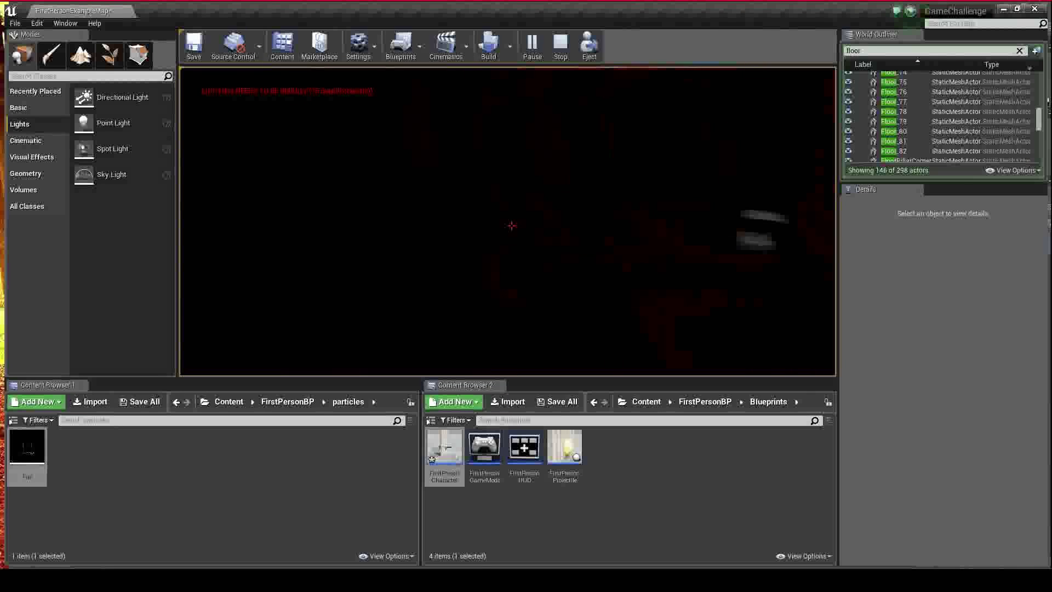
pyautogui.press('Escape')
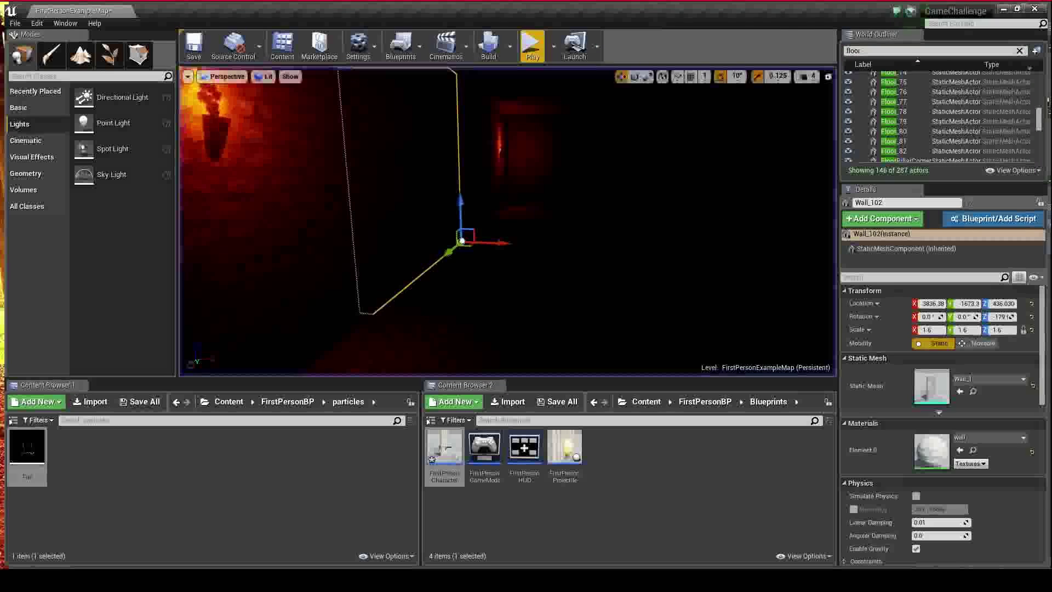
# - Switch the level viewport to the Unlit view mode
pyautogui.moveTo(507, 222); pyautogui.dragTo(535, 203, button='right')
pyautogui.press('w')
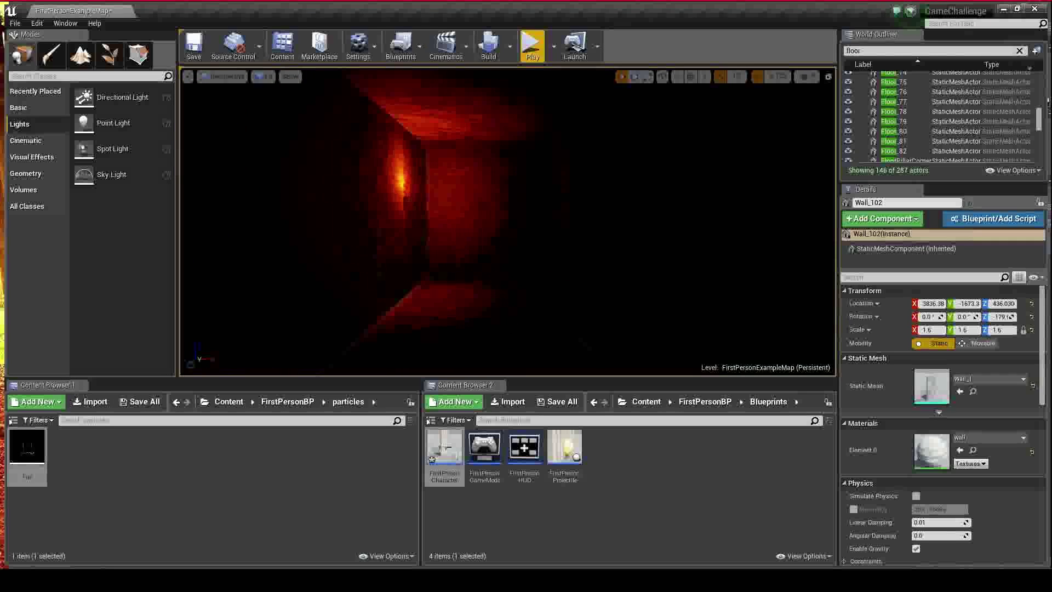
pyautogui.click(35, 449)
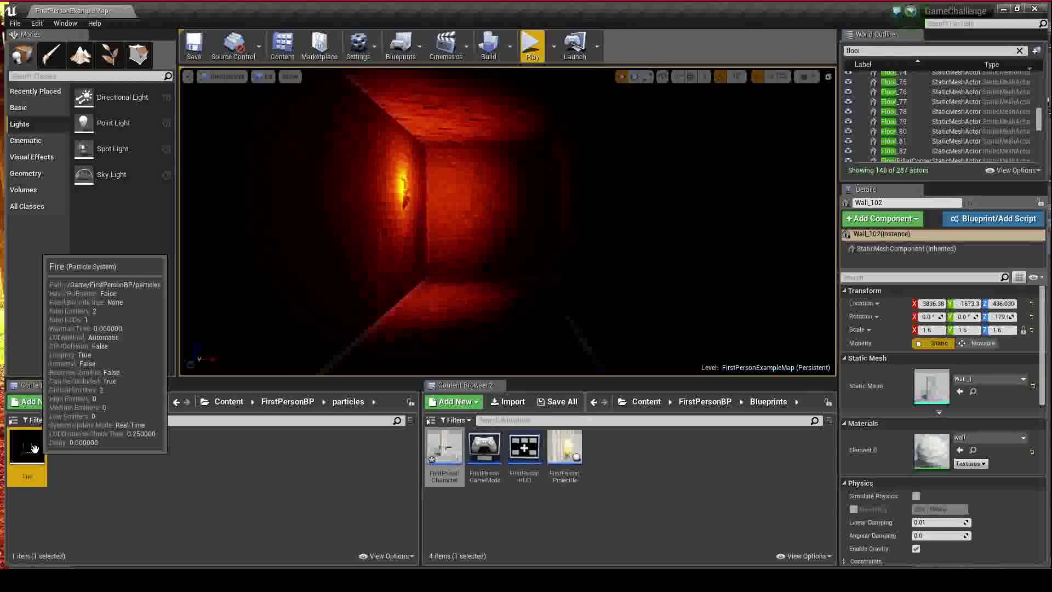
pyautogui.click(297, 524)
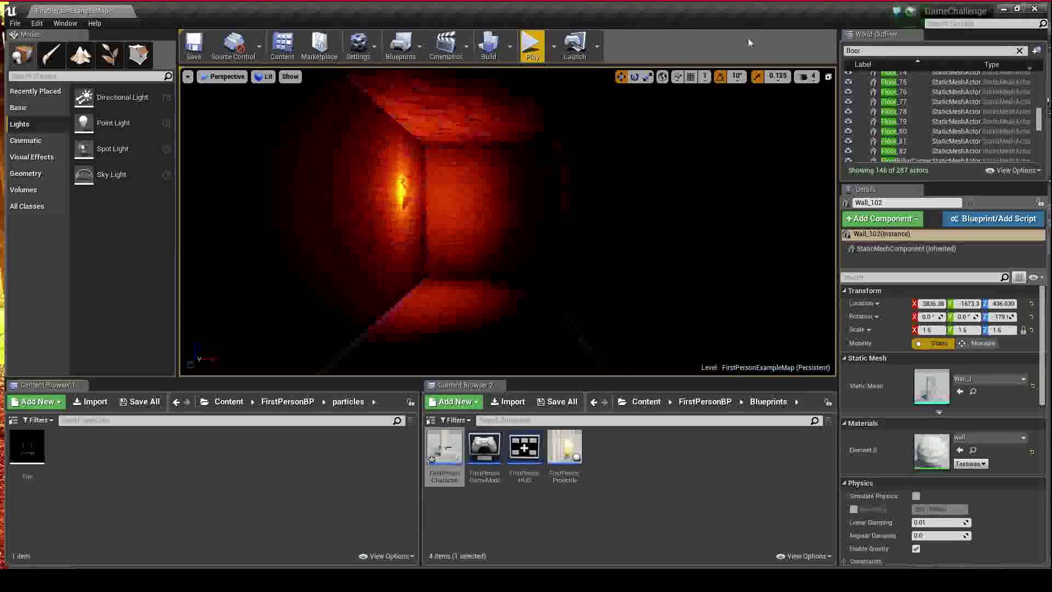
pyautogui.click(264, 77)
pyautogui.click(277, 106)
# - Switch to Photoshop and close the open Untitled-1 smoke document without saving its changes
pyautogui.click(674, 511)
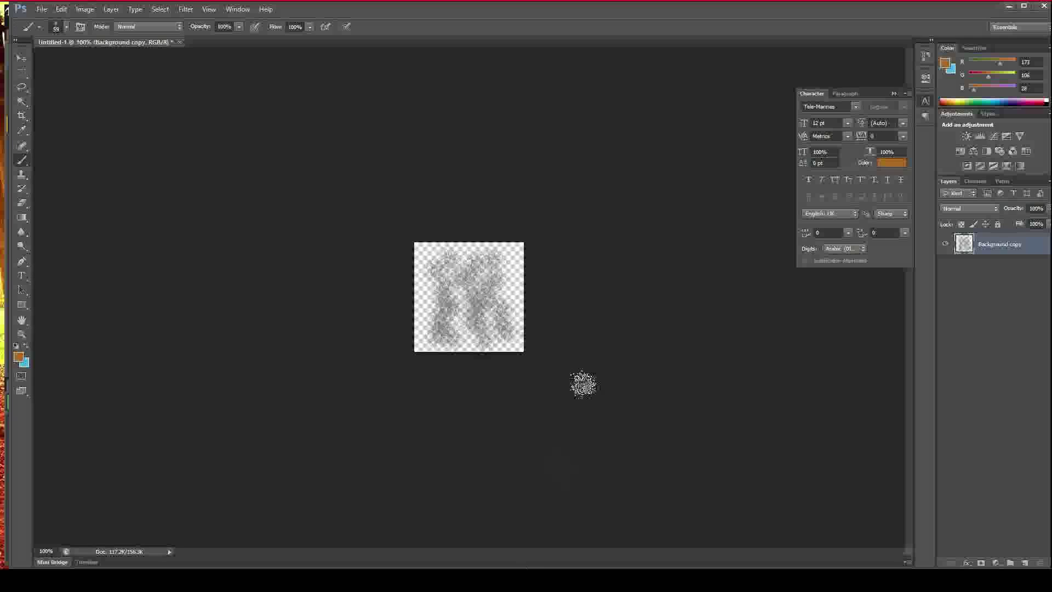
pyautogui.click(179, 41)
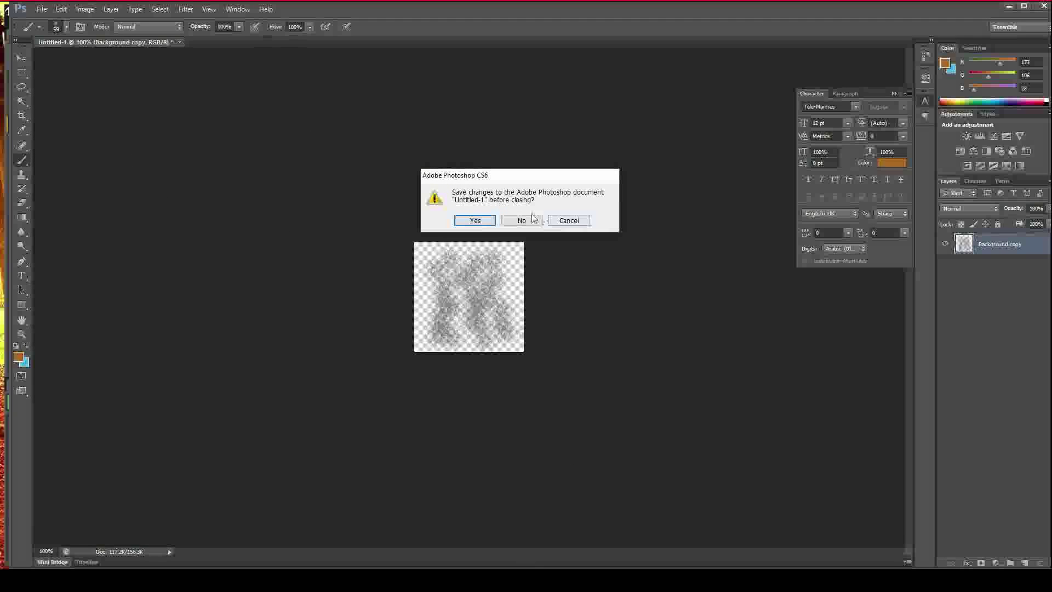
pyautogui.click(532, 219)
# - Create a new 200 by 200 pixel RGB document at 72 pixels/inch with white background contents
pyautogui.click(41, 10)
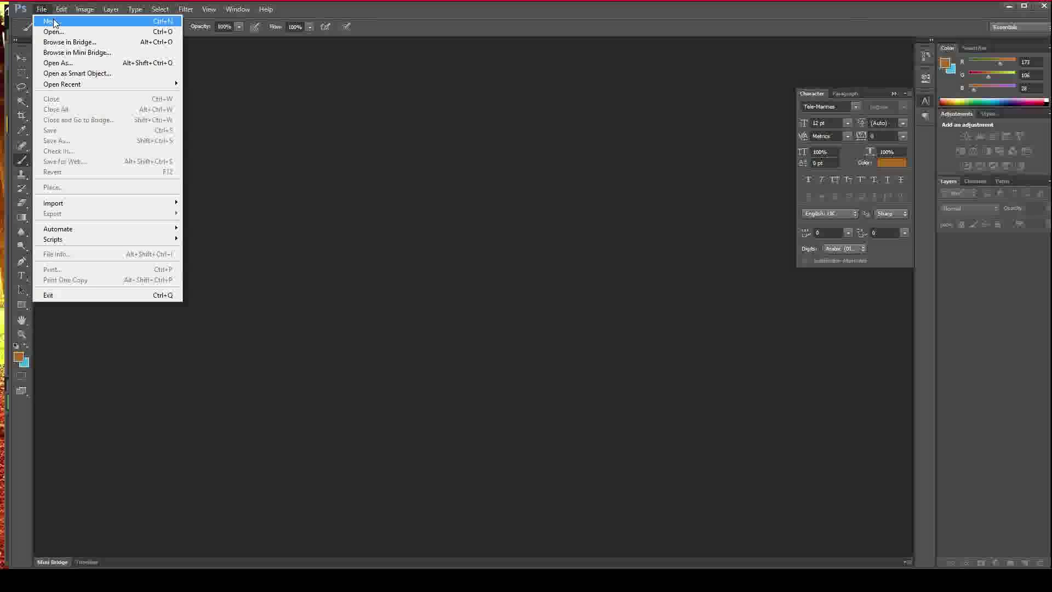
pyautogui.click(53, 22)
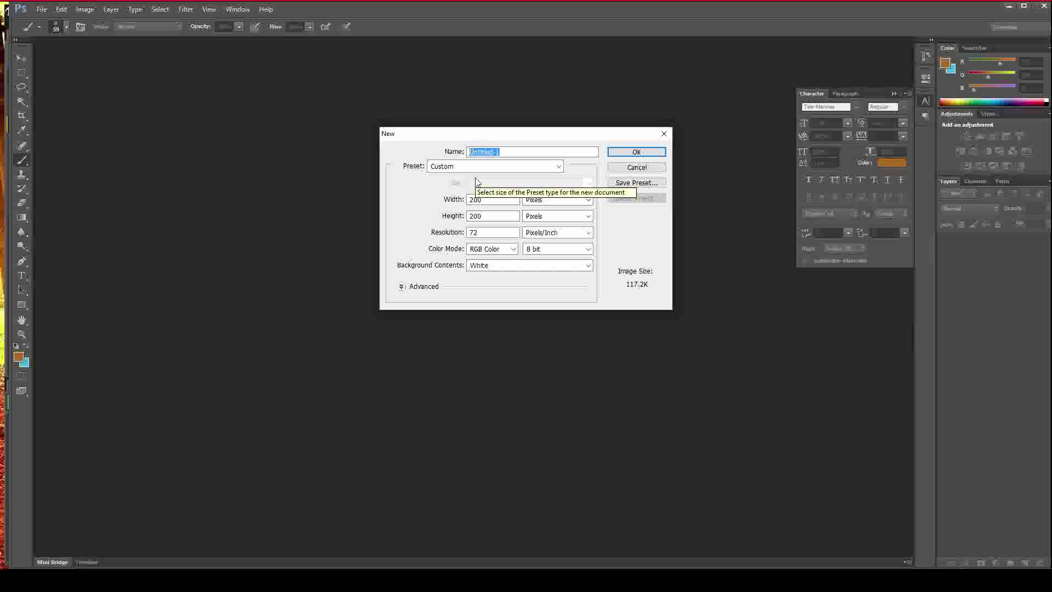
pyautogui.click(633, 152)
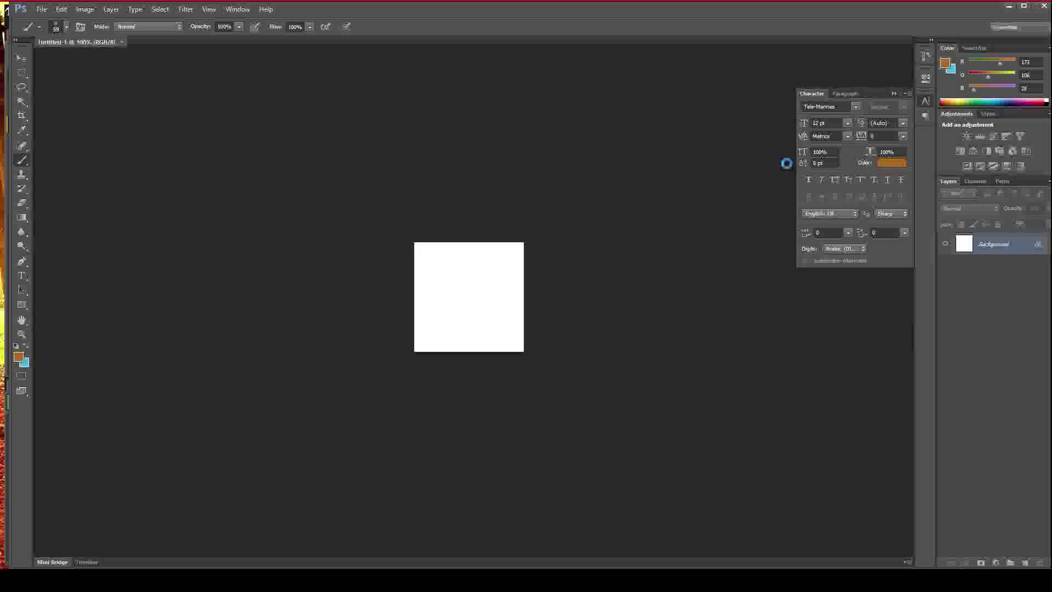
# - Replace the locked background with a duplicate layer and erase all of its white fill to transparency
pyautogui.rightClick(982, 249)
pyautogui.click(992, 266)
pyautogui.press('Return')
pyautogui.click(999, 269)
pyautogui.press('Delete')
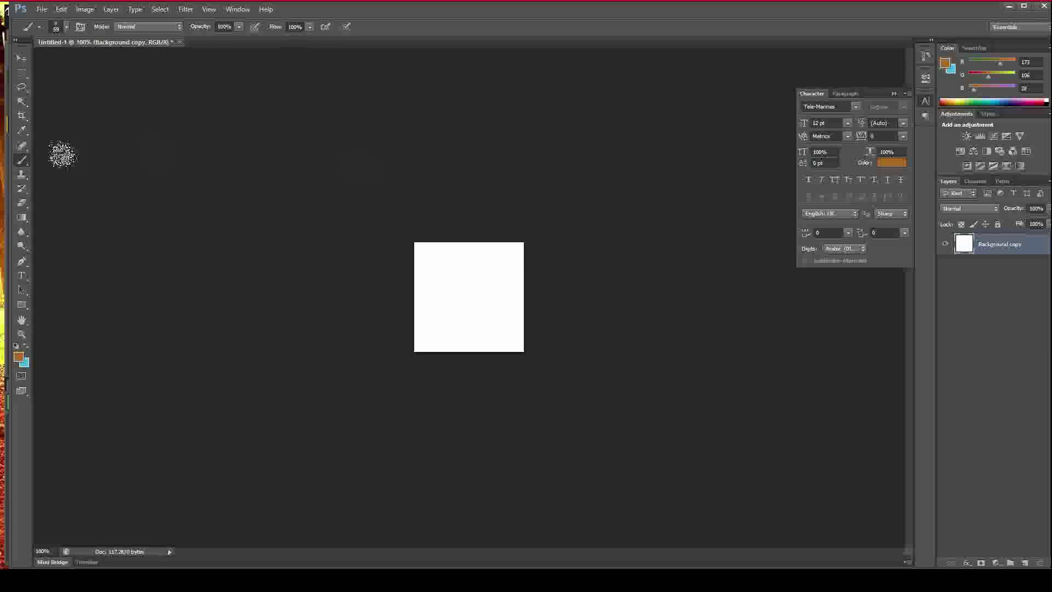
pyautogui.click(22, 202)
pyautogui.moveTo(171, 230)
pyautogui.mouseDown()
pyautogui.moveTo(437, 237)
pyautogui.moveTo(256, 261)
pyautogui.moveTo(183, 298)
pyautogui.moveTo(202, 347)
pyautogui.mouseUp()
# - Paint a dark green blob (RGB 46, 106, 28) with the spatter brush and erase its ragged outer edges
pyautogui.click(22, 160)
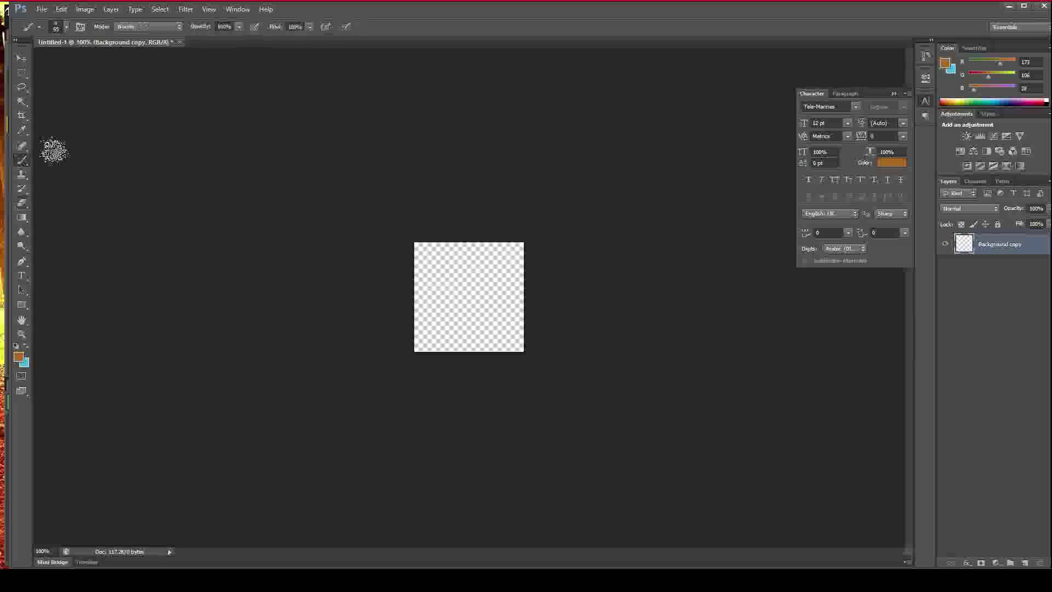
pyautogui.click(977, 64)
pyautogui.click(426, 244)
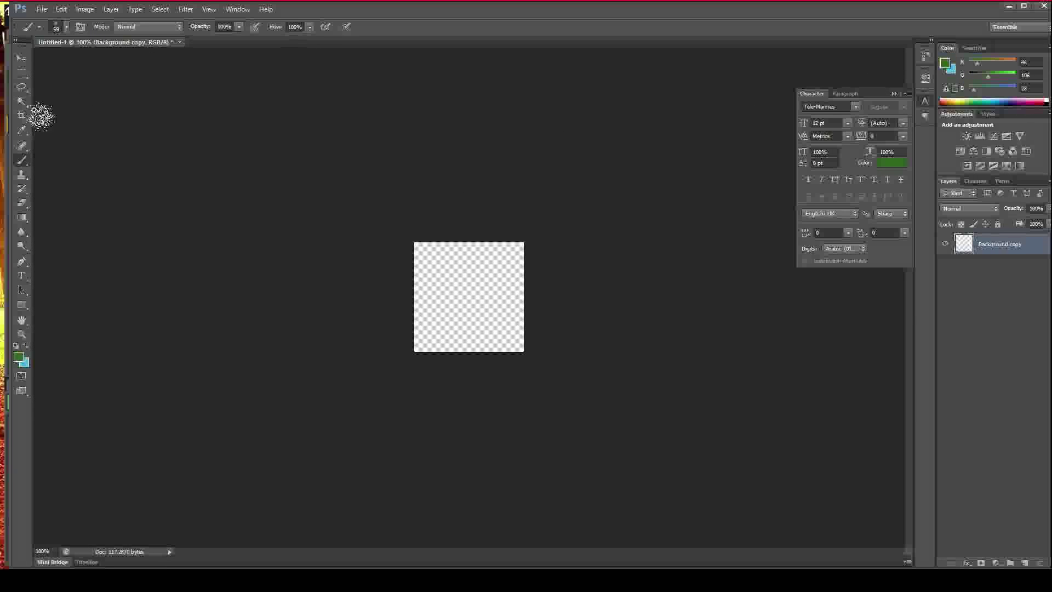
pyautogui.moveTo(463, 274)
pyautogui.mouseDown()
pyautogui.moveTo(437, 303)
pyautogui.moveTo(465, 299)
pyautogui.moveTo(445, 300)
pyautogui.moveTo(436, 268)
pyautogui.moveTo(467, 289)
pyautogui.mouseUp()
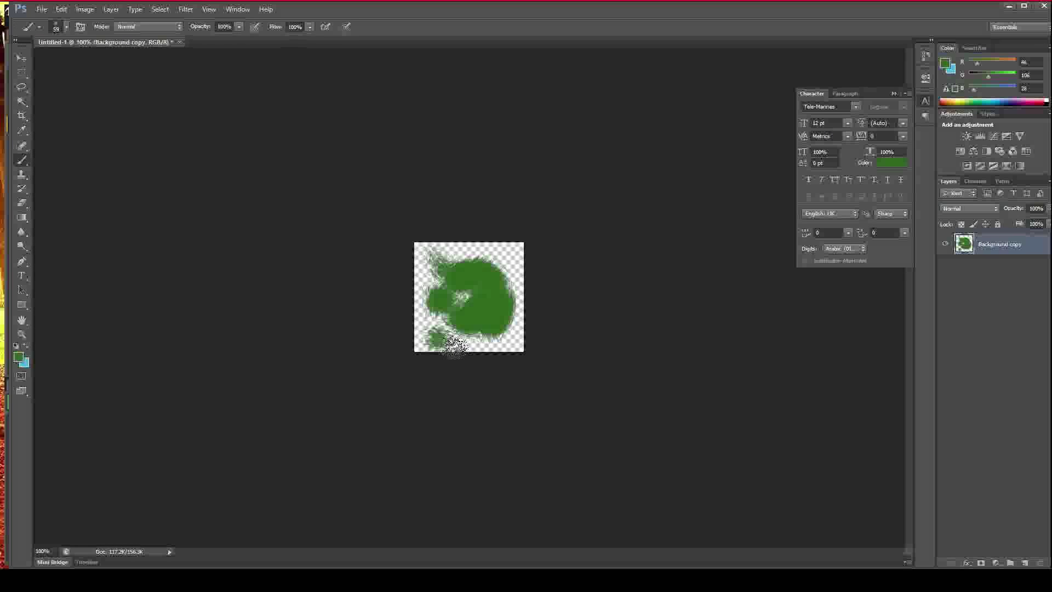
pyautogui.click(22, 202)
pyautogui.moveTo(438, 342)
pyautogui.mouseDown()
pyautogui.moveTo(429, 354)
pyautogui.moveTo(424, 258)
pyautogui.mouseUp()
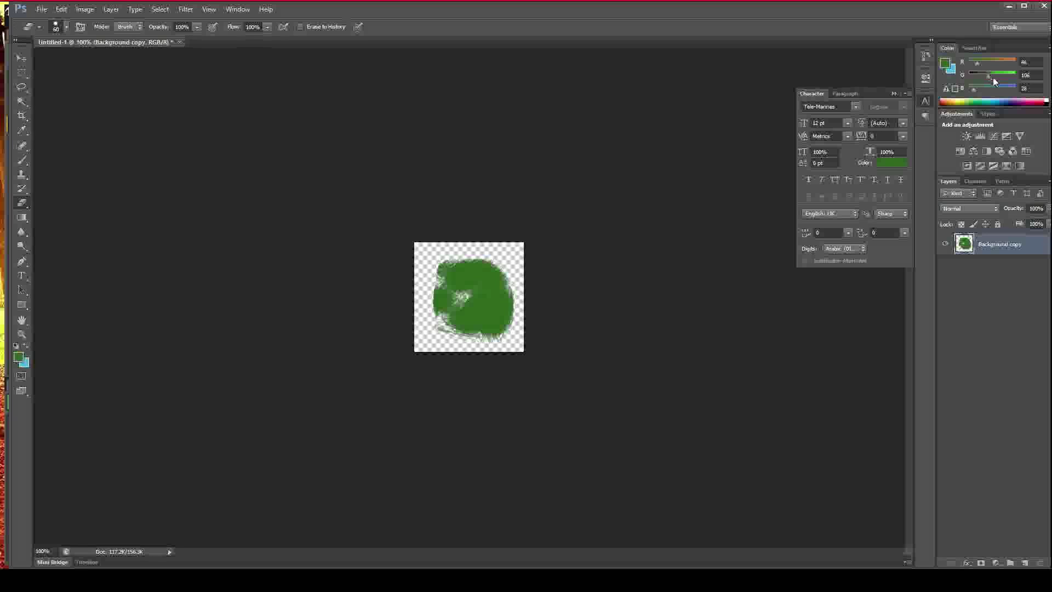
# - Paint brighter green highlights over the blob's centre, raising the colour's green value to 149 and 188
pyautogui.click(22, 161)
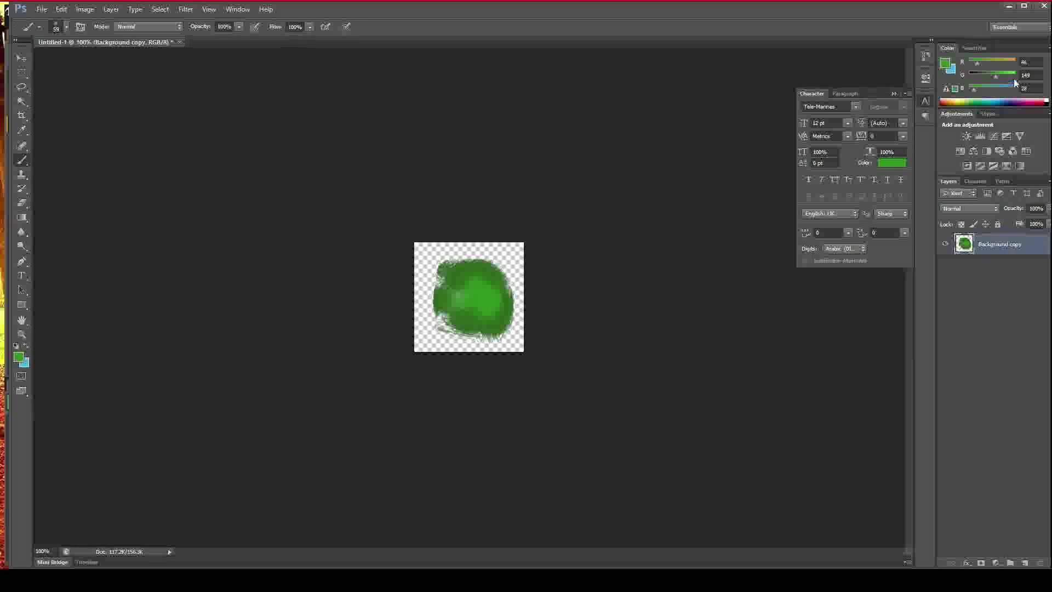
pyautogui.click(1003, 75)
pyautogui.click(482, 299)
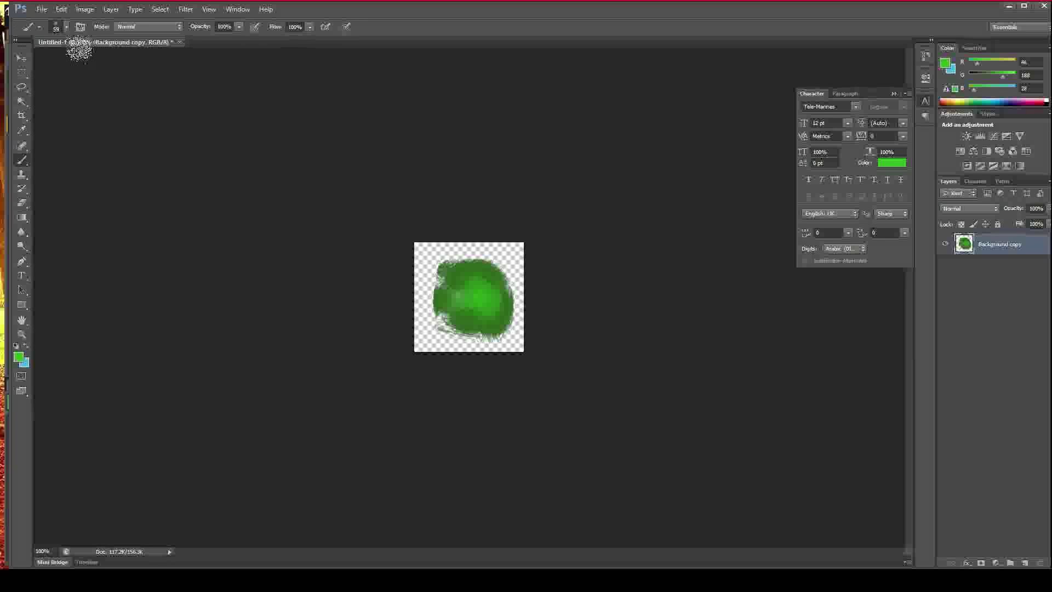
# - Save the image as a PNG file named greenfire in the Texture folder, accepting the PNG options
pyautogui.click(42, 9)
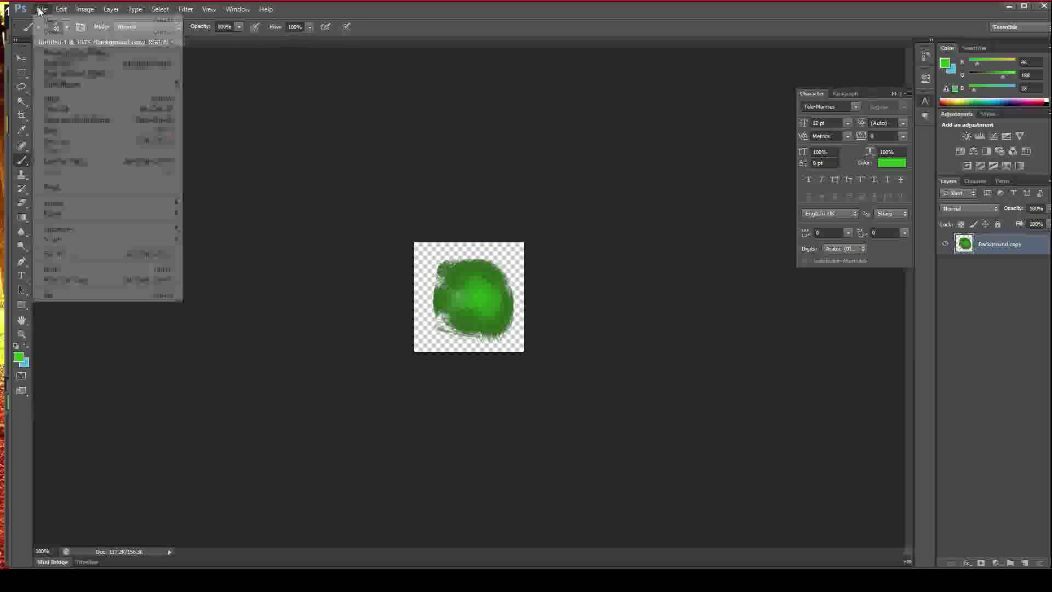
pyautogui.click(115, 145)
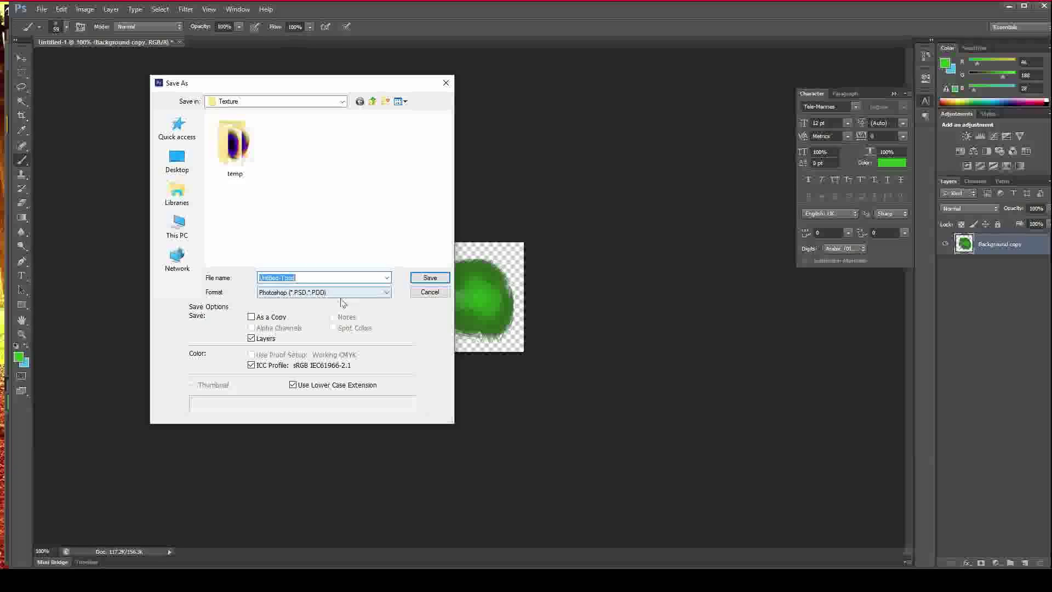
pyautogui.click(333, 292)
pyautogui.click(280, 416)
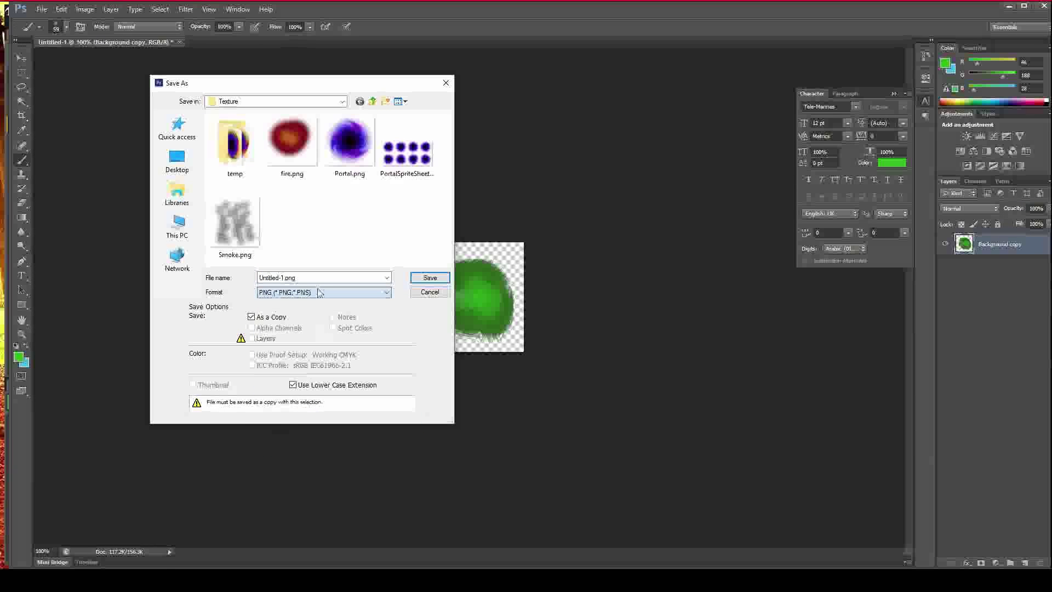
pyautogui.doubleClick(304, 278)
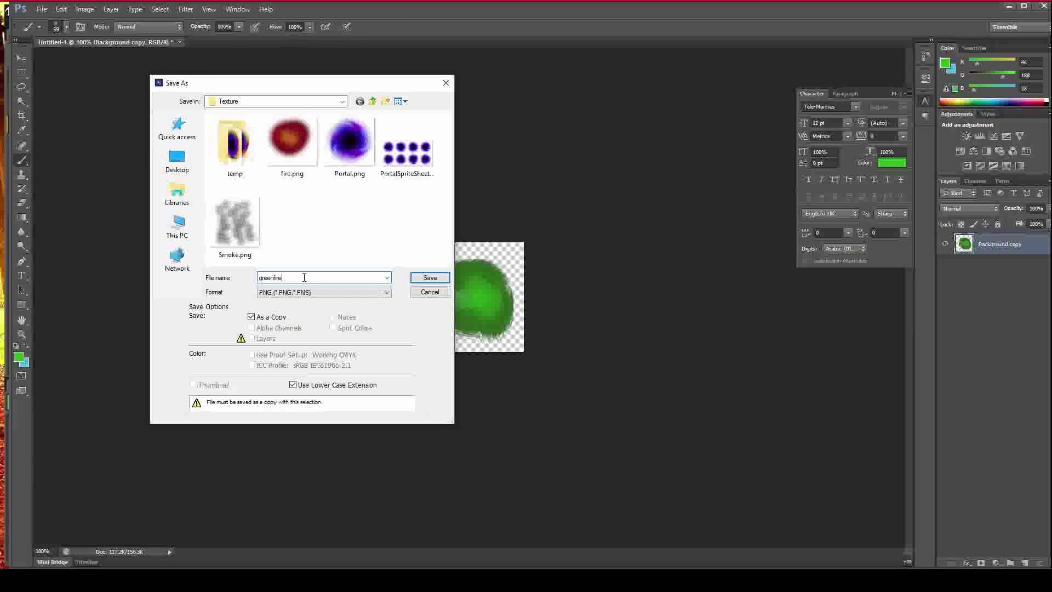
pyautogui.press('Return')
pyautogui.click(562, 190)
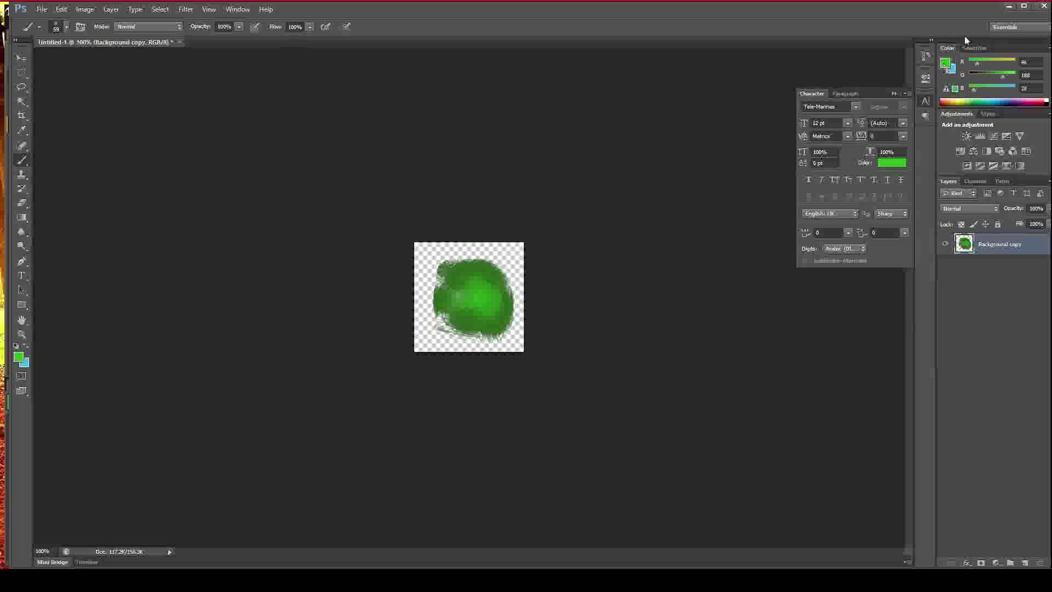
# - Switch back to Unreal Editor, create a folder named tutorial inside the particles folder, and open it
pyautogui.click(1009, 8)
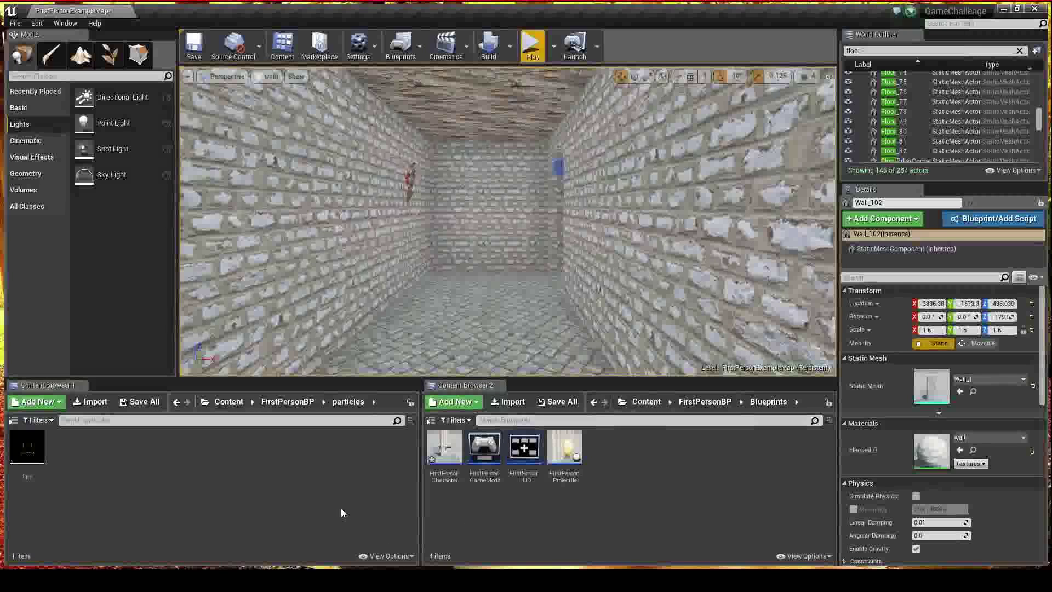
pyautogui.rightClick(305, 488)
pyautogui.click(392, 219)
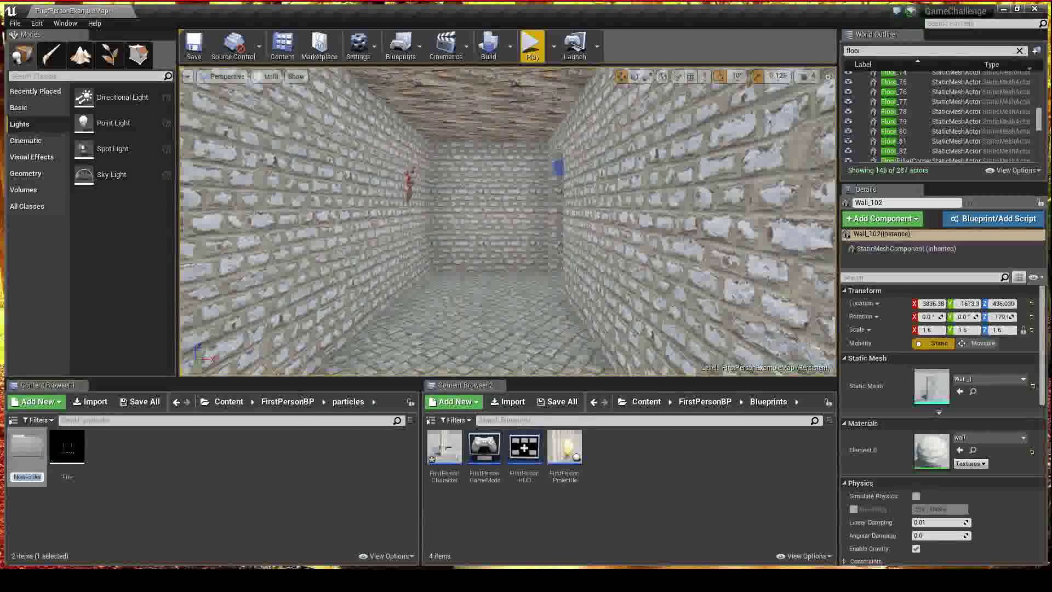
pyautogui.write('fuo')
pyautogui.press('Return')
pyautogui.doubleClick(66, 446)
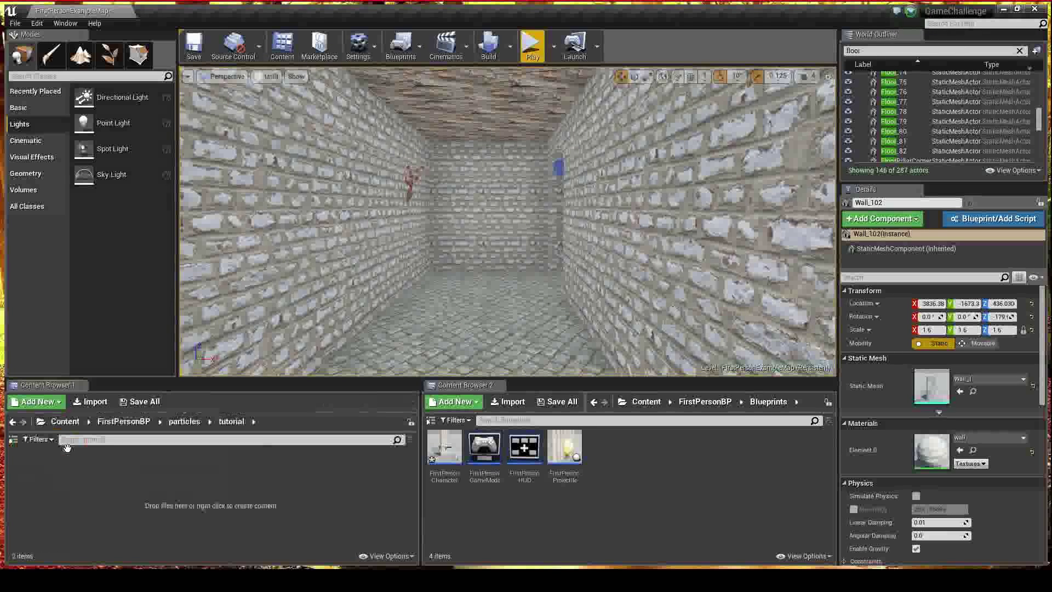
# - Import greenfire.png from the Texture folder into the tutorial folder
pyautogui.click(92, 404)
pyautogui.scroll(-5, 296, 219)
pyautogui.click(128, 207)
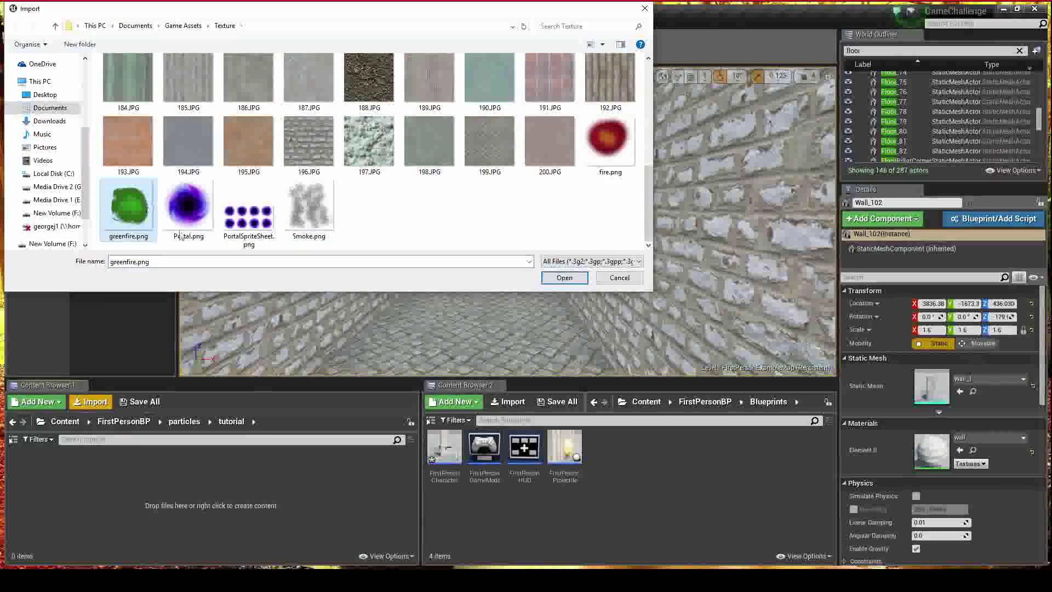
pyautogui.click(564, 277)
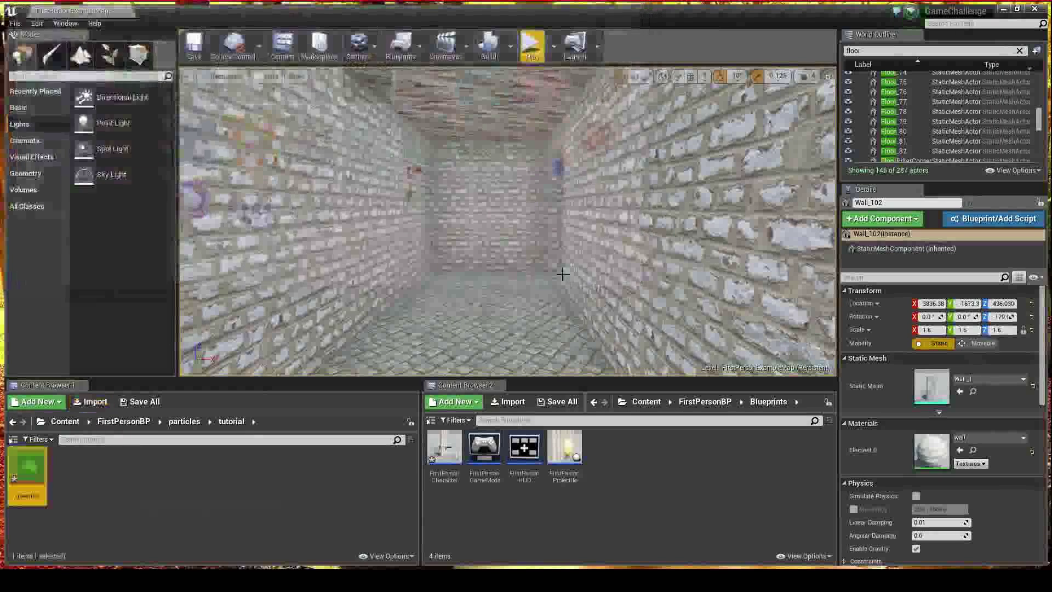
# - Create a material from the imported greenfire texture, keeping the default material name
pyautogui.rightClick(113, 475)
pyautogui.click(17, 471)
pyautogui.rightClick(16, 471)
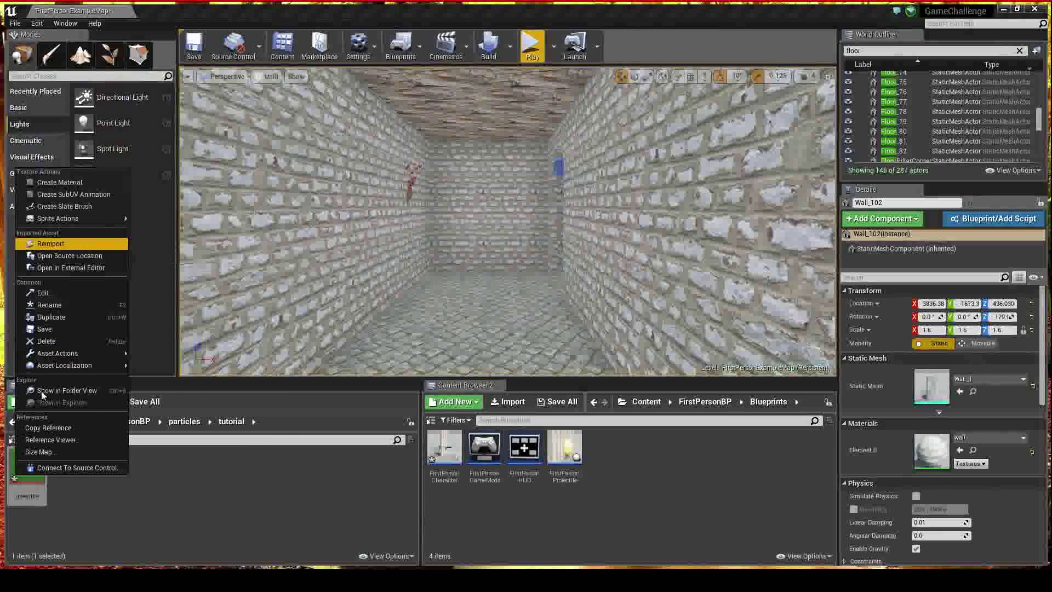
pyautogui.click(59, 183)
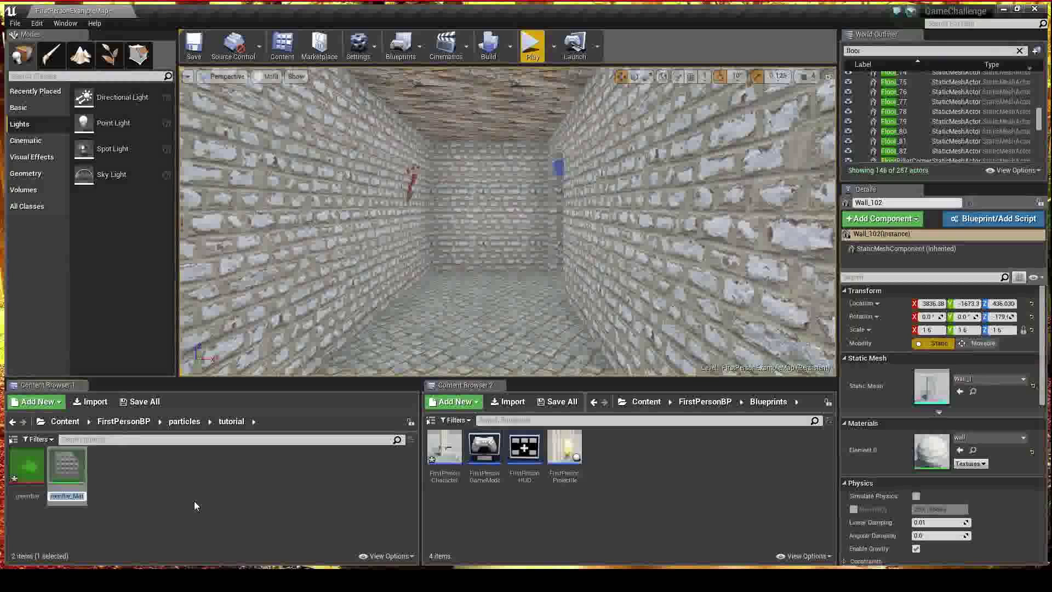
pyautogui.press('Return')
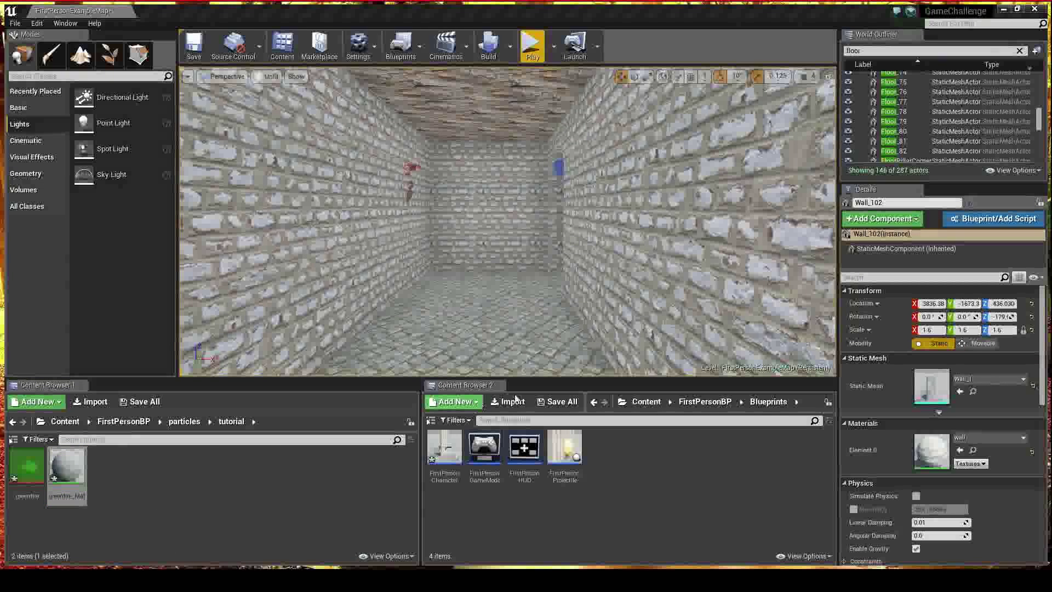
# - Open the greenfire_Mat material in a full-size Material Editor window and deselect its main node
pyautogui.moveTo(1051, 231); pyautogui.dragTo(439, 22)
pyautogui.click(677, 26)
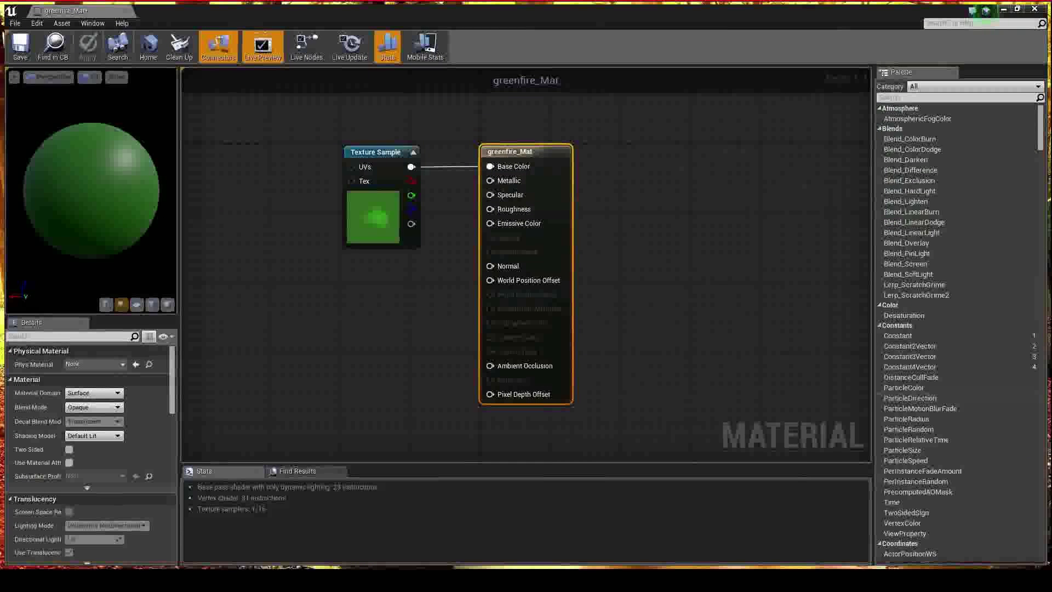
pyautogui.click(478, 250)
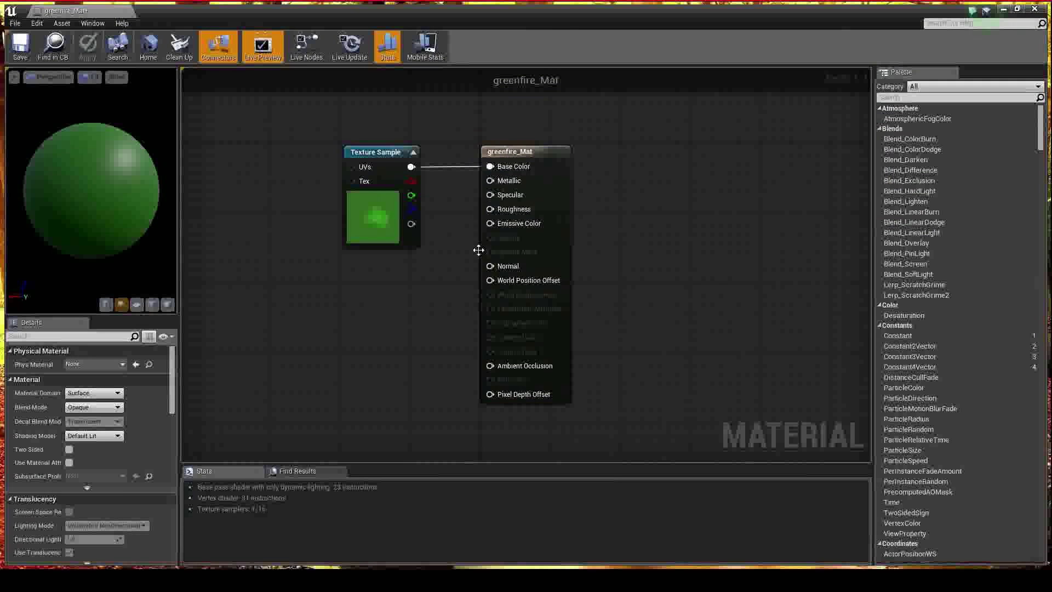
# - Set the greenfire_Mat material's blend mode to Translucent, keeping the material domain as Surface
pyautogui.click(509, 156)
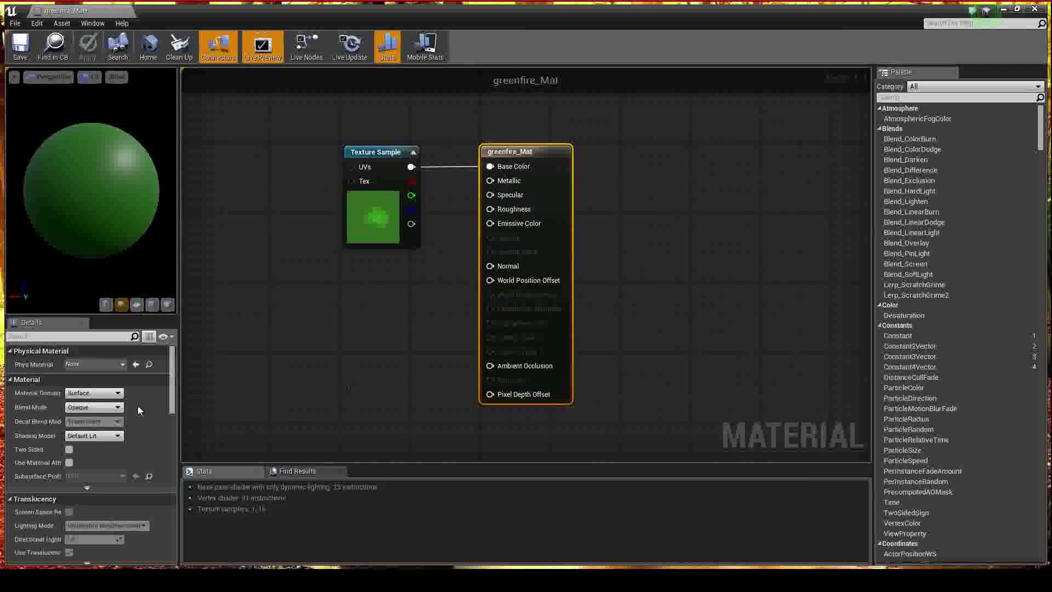
pyautogui.click(82, 393)
pyautogui.click(80, 401)
pyautogui.click(94, 393)
pyautogui.click(88, 403)
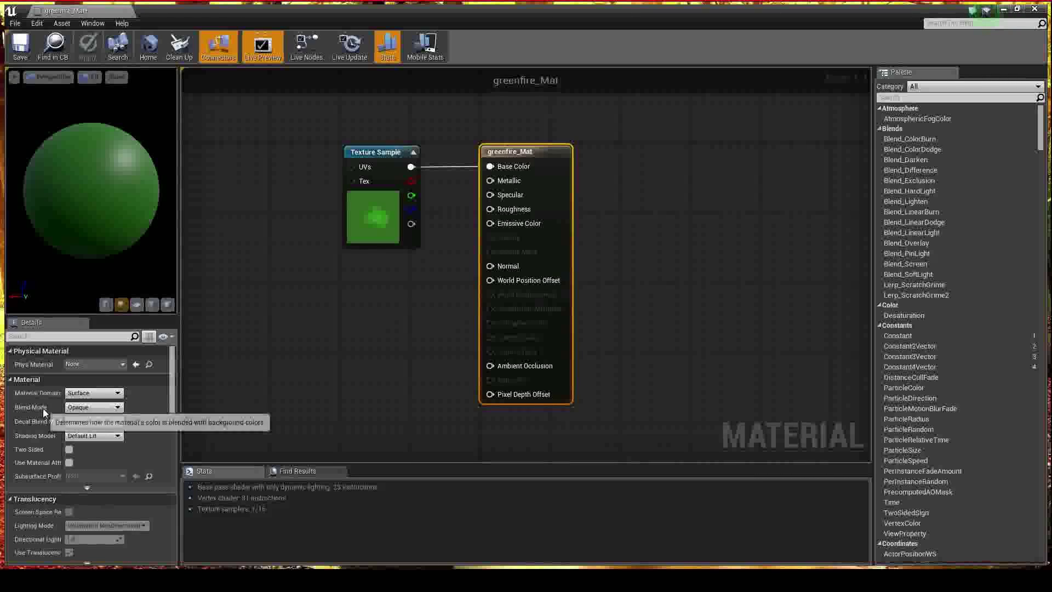
pyautogui.click(83, 407)
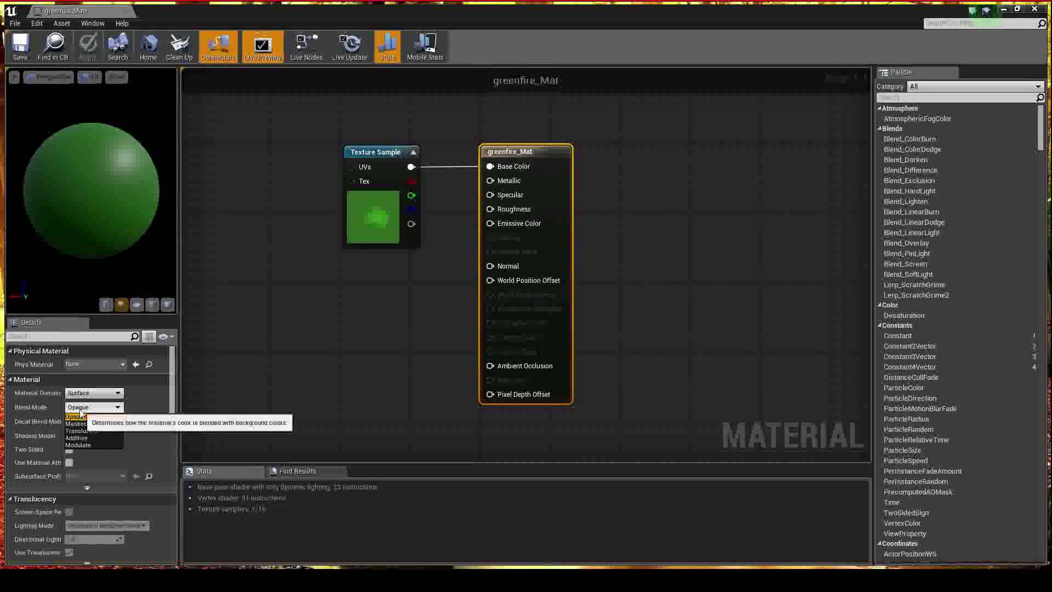
pyautogui.click(95, 430)
pyautogui.click(94, 431)
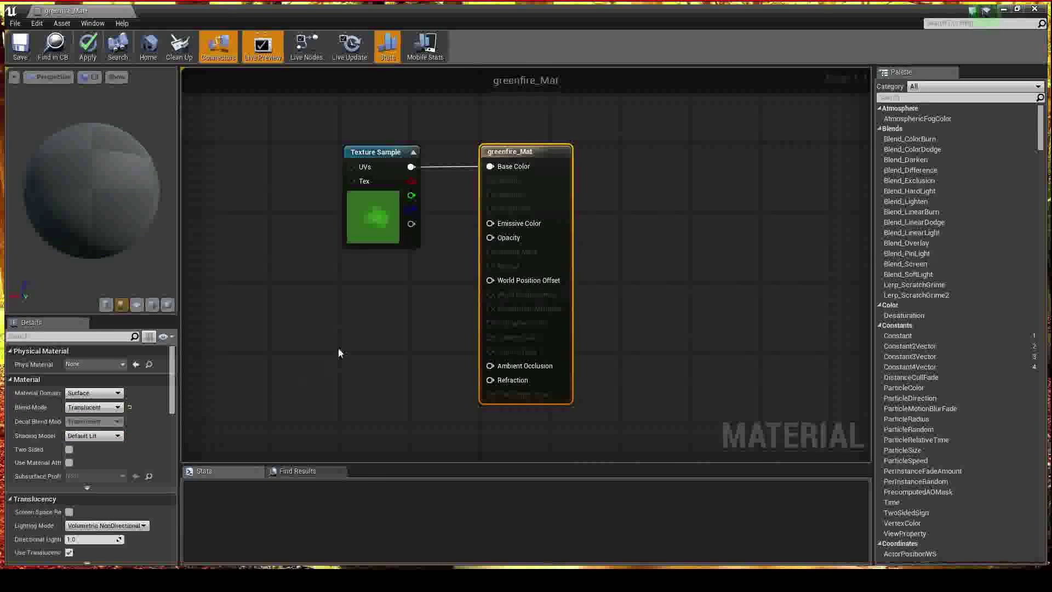
# - Connect the Texture Sample's alpha output to the material's Opacity input, and save and close the material
pyautogui.moveTo(384, 159); pyautogui.dragTo(363, 158)
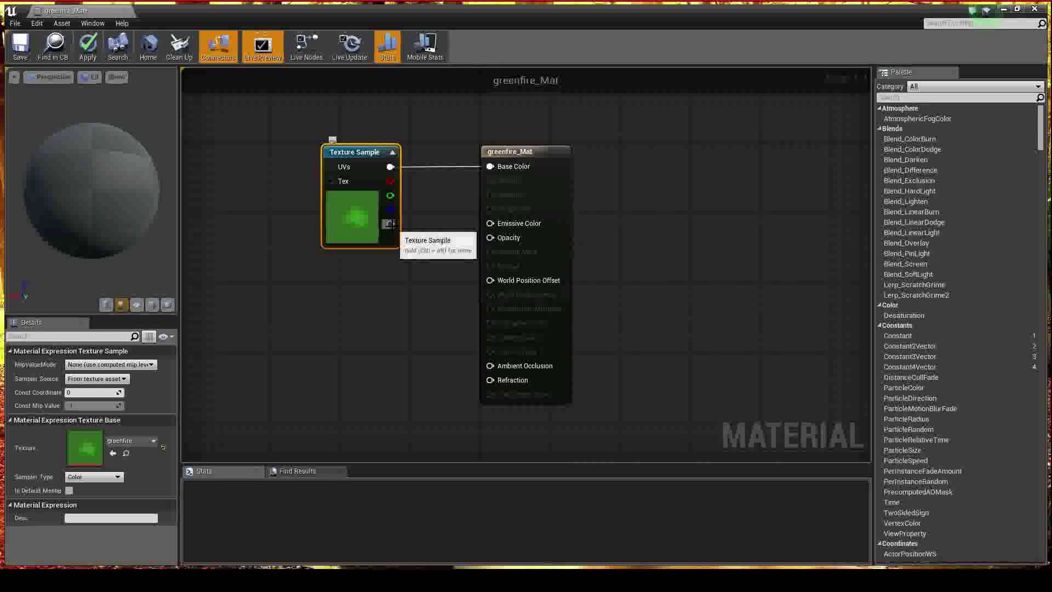
pyautogui.moveTo(389, 224); pyautogui.dragTo(496, 237)
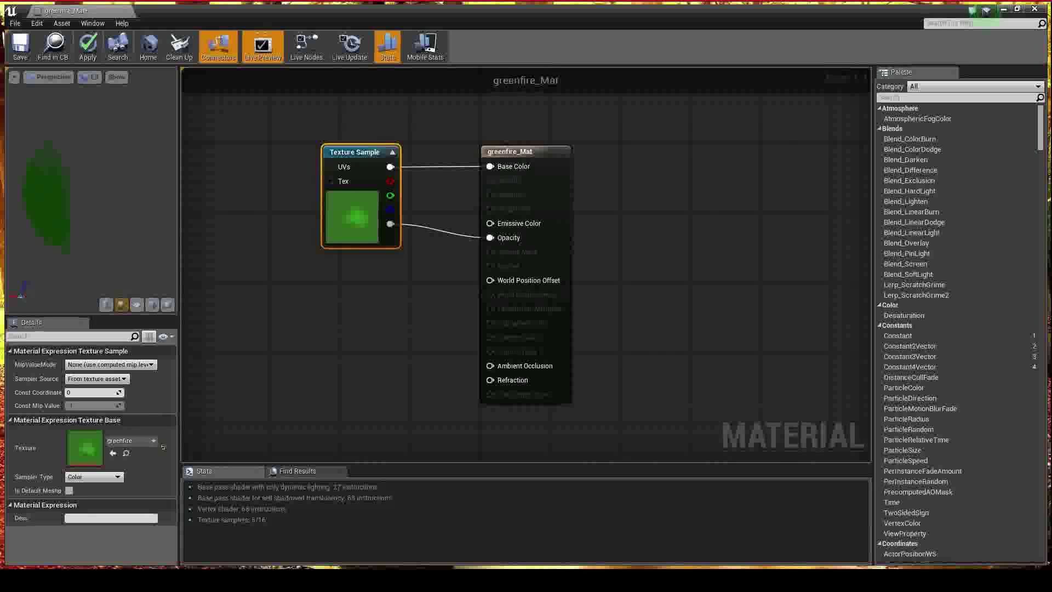
pyautogui.moveTo(144, 219); pyautogui.dragTo(25, 187)
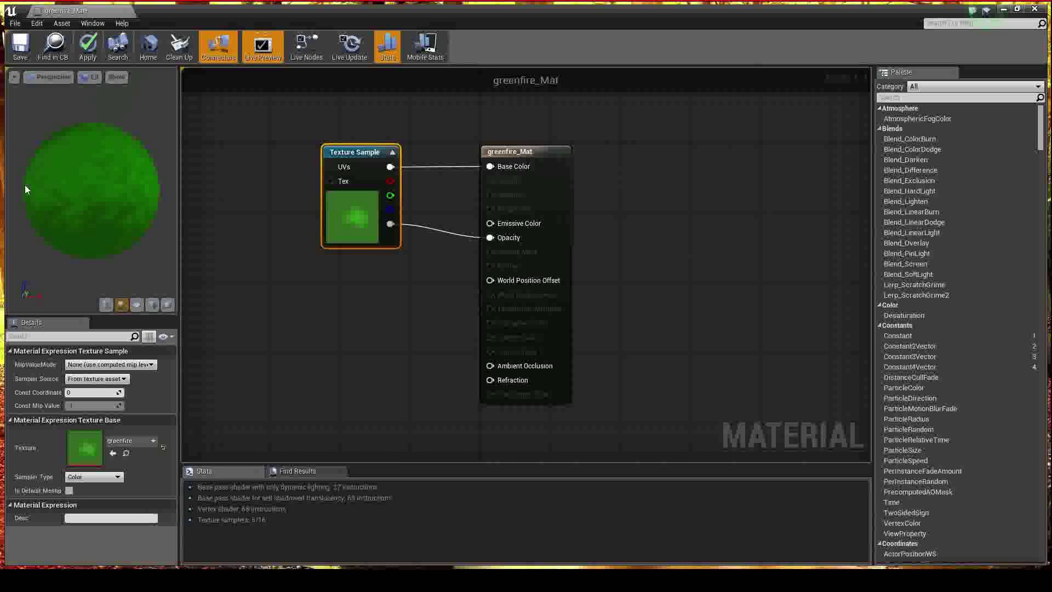
pyautogui.click(28, 48)
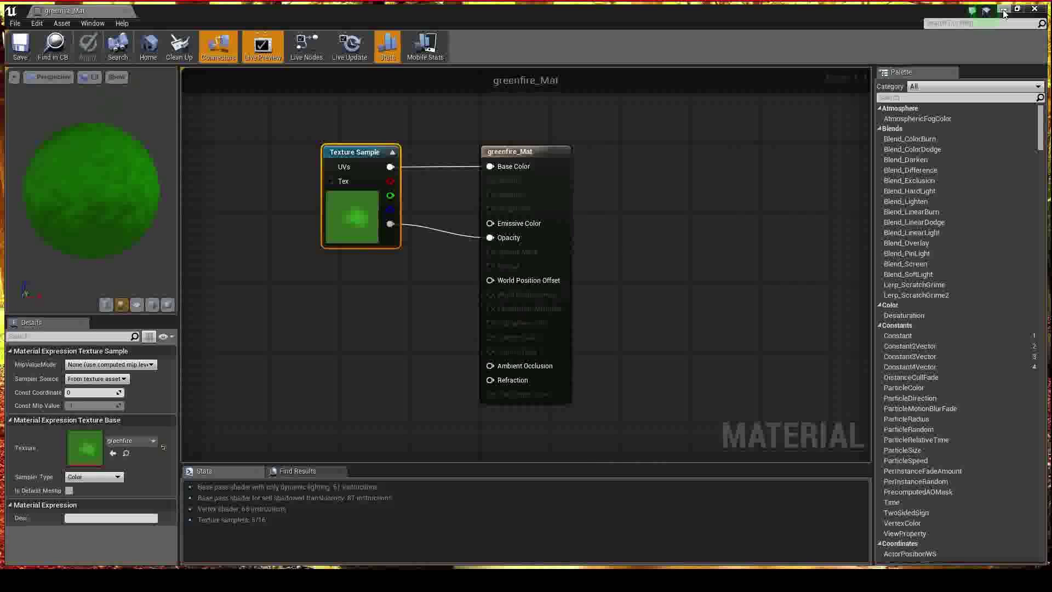
pyautogui.click(1038, 9)
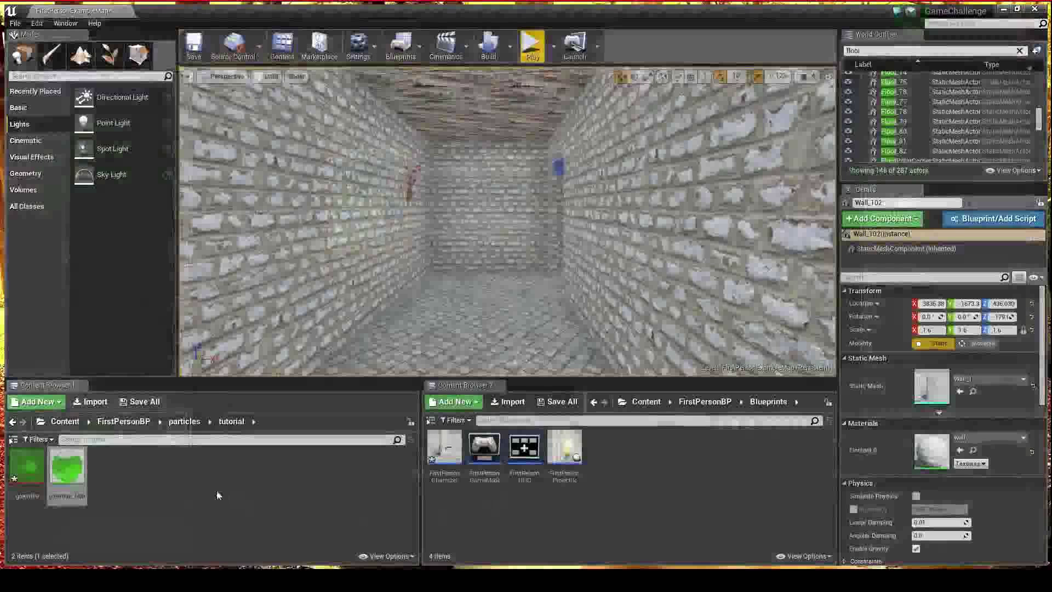
# - Create a particle system named felflames in the tutorial folder and open it in a full-size Cascade window
pyautogui.rightClick(200, 475)
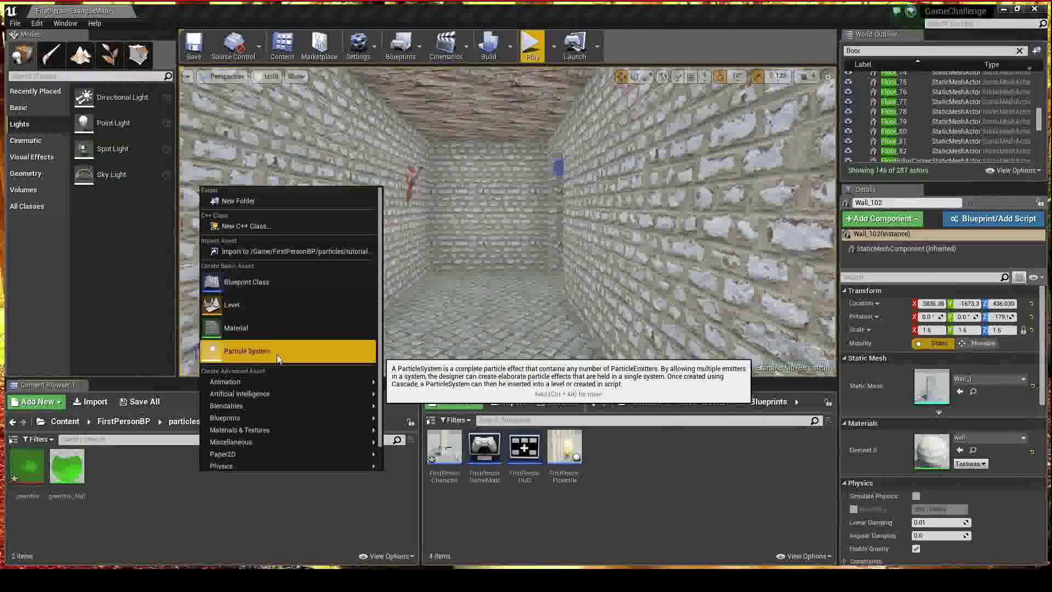
pyautogui.click(260, 351)
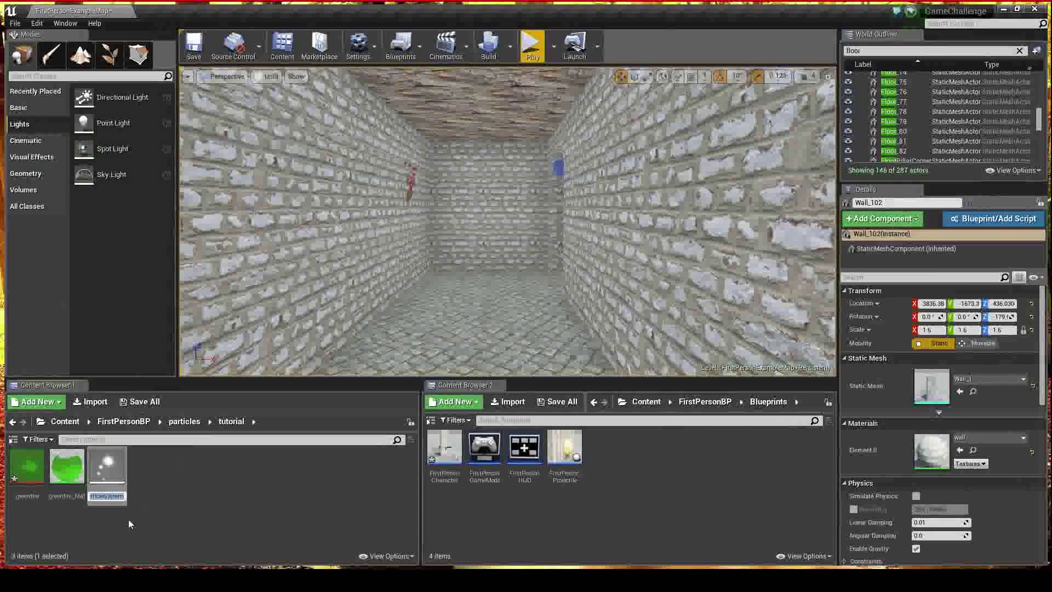
pyautogui.write('lantern')
pyautogui.press('Return')
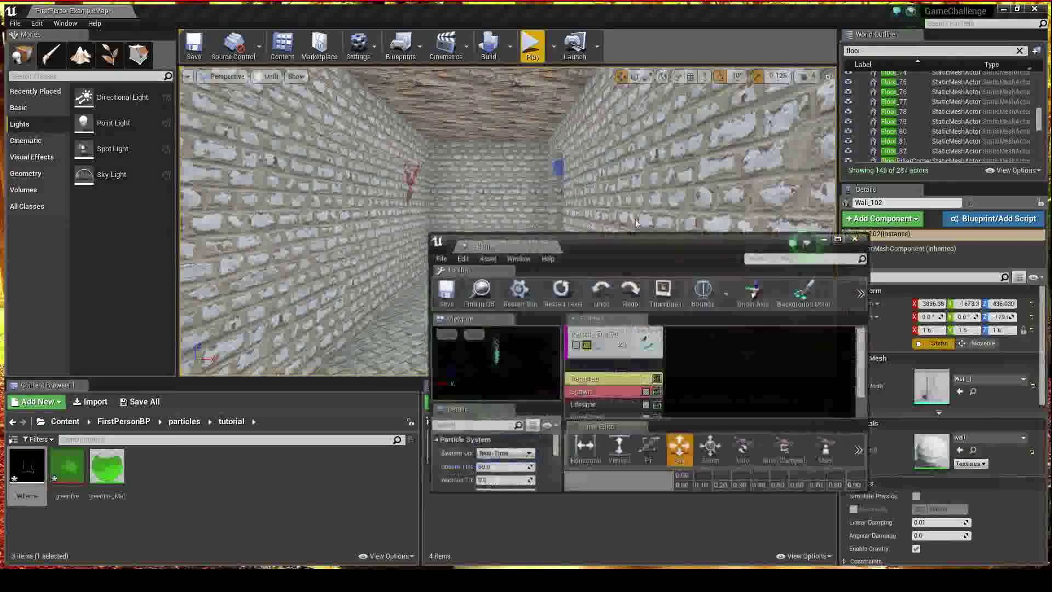
pyautogui.moveTo(597, 235); pyautogui.dragTo(359, 1)
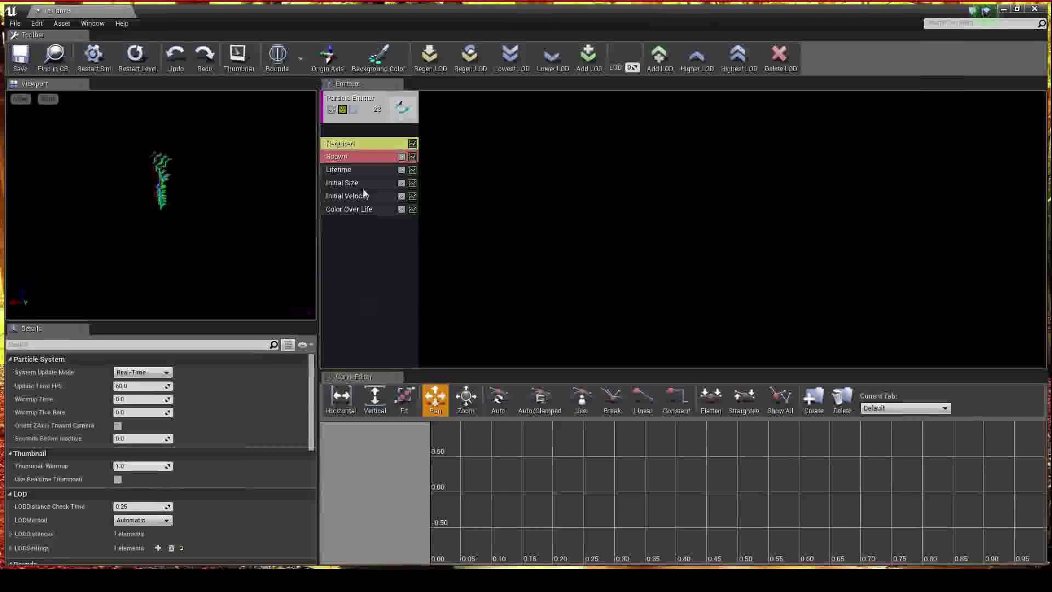
pyautogui.rightClick(369, 257)
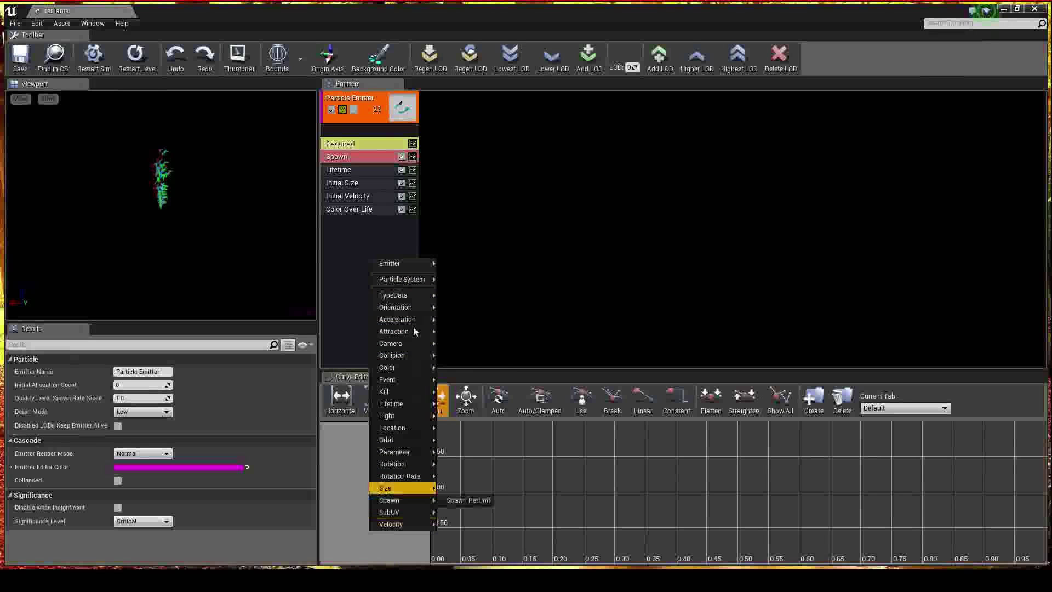
pyautogui.moveTo(397, 356)
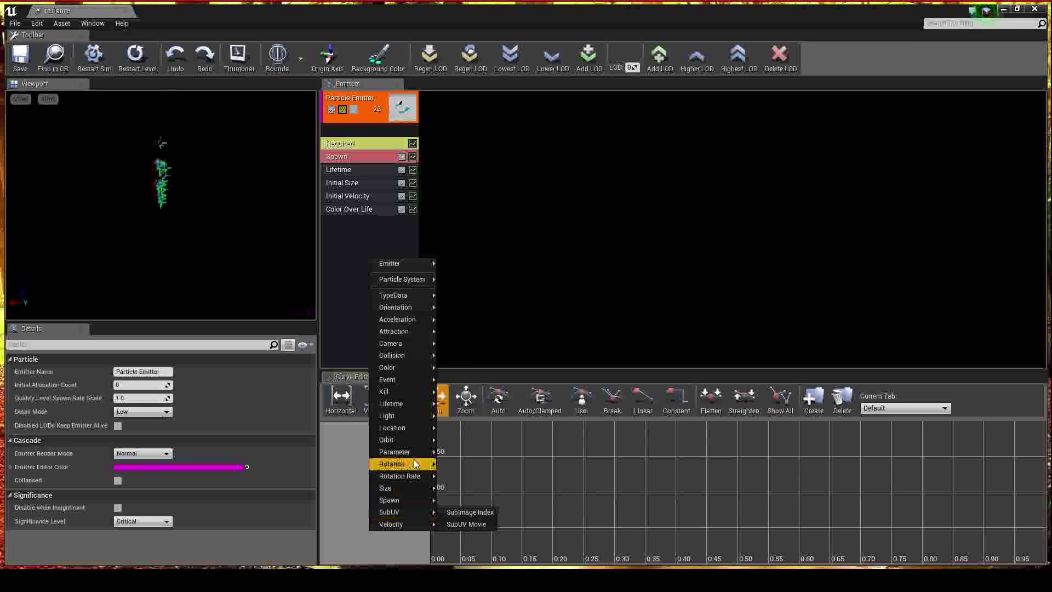
pyautogui.moveTo(399, 456)
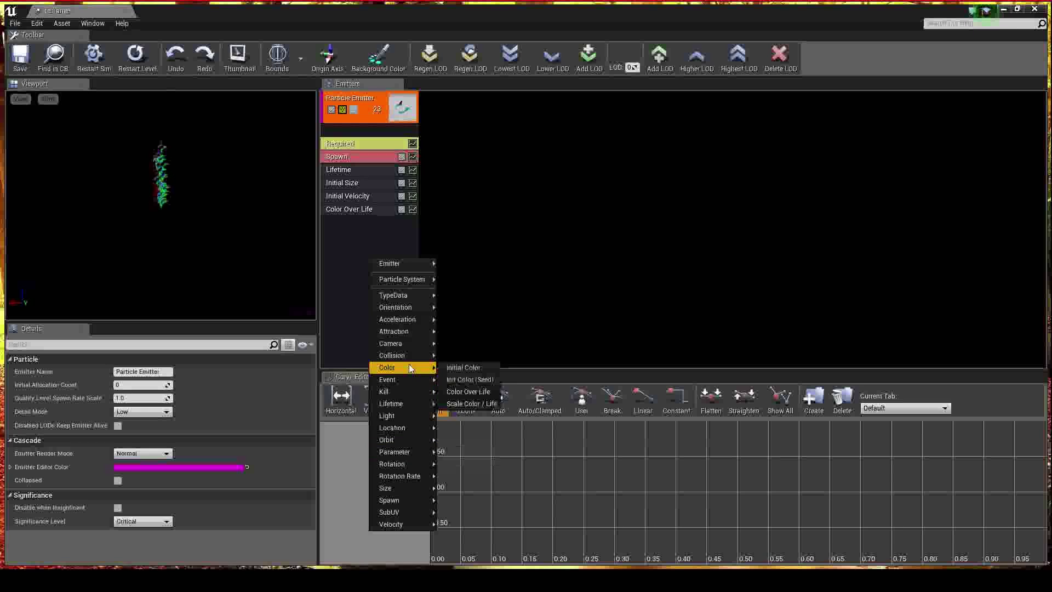
pyautogui.click(367, 246)
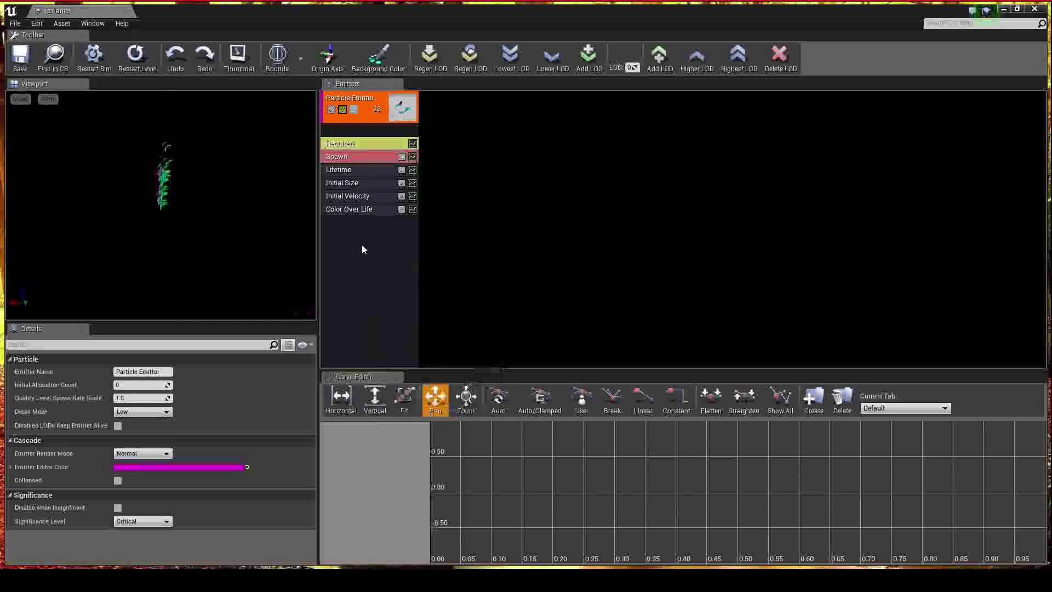
# - Assign greenfire_Mat as the particle emitter's material in the Required module
pyautogui.click(353, 169)
pyautogui.click(348, 145)
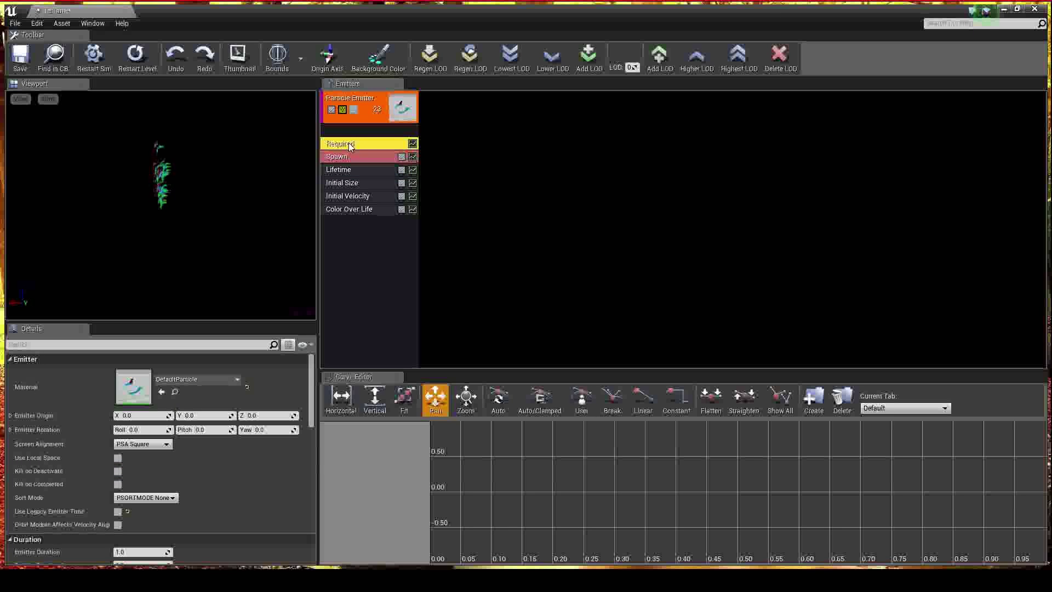
pyautogui.click(202, 382)
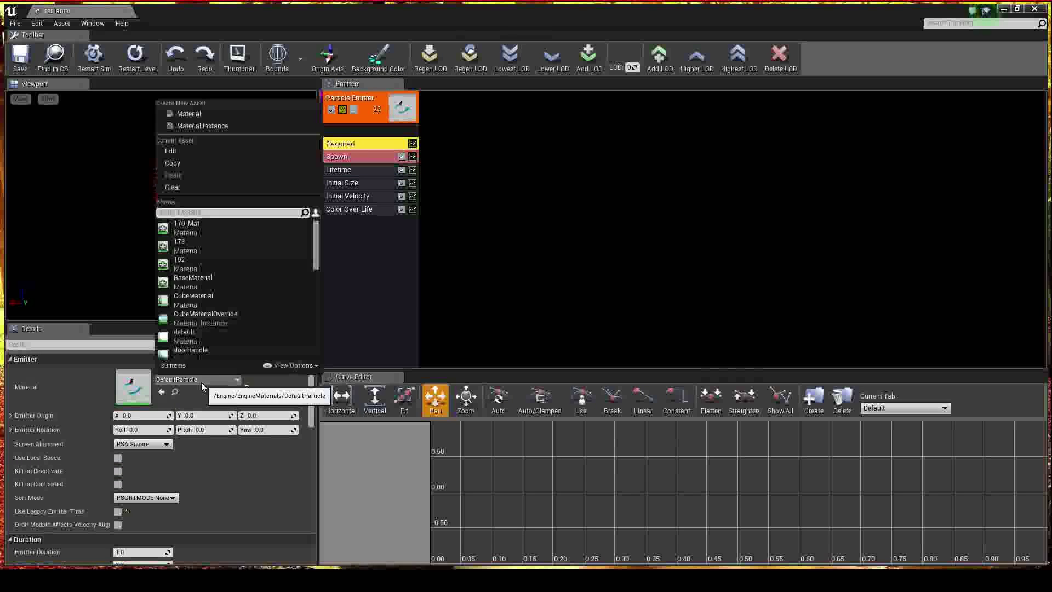
pyautogui.click(186, 213)
pyautogui.write('fel')
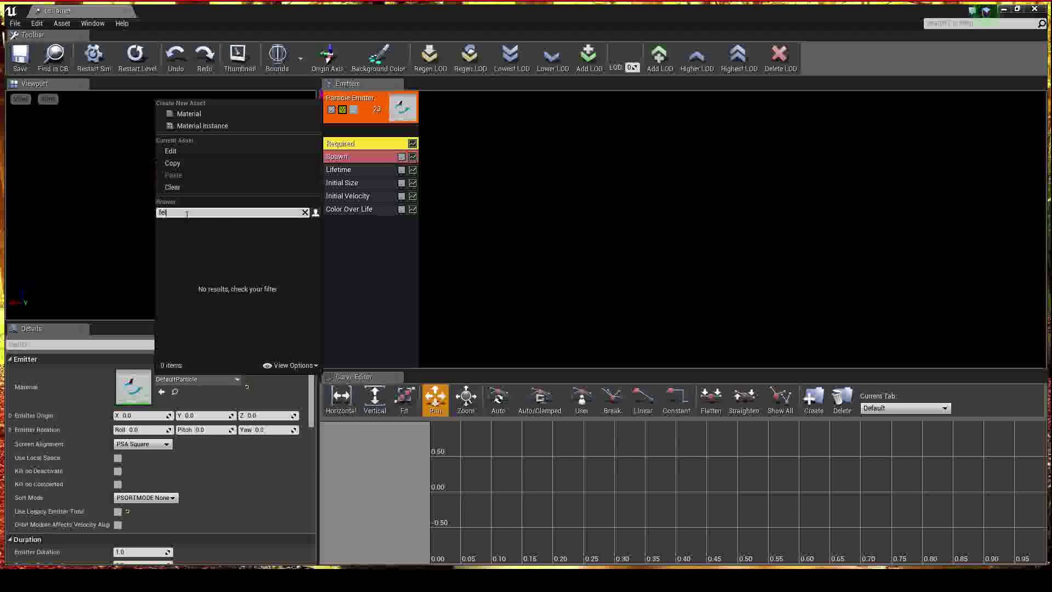
pyautogui.press('BackSpace')
pyautogui.press('BackSpace')
pyautogui.press('BackSpace')
pyautogui.write('gre')
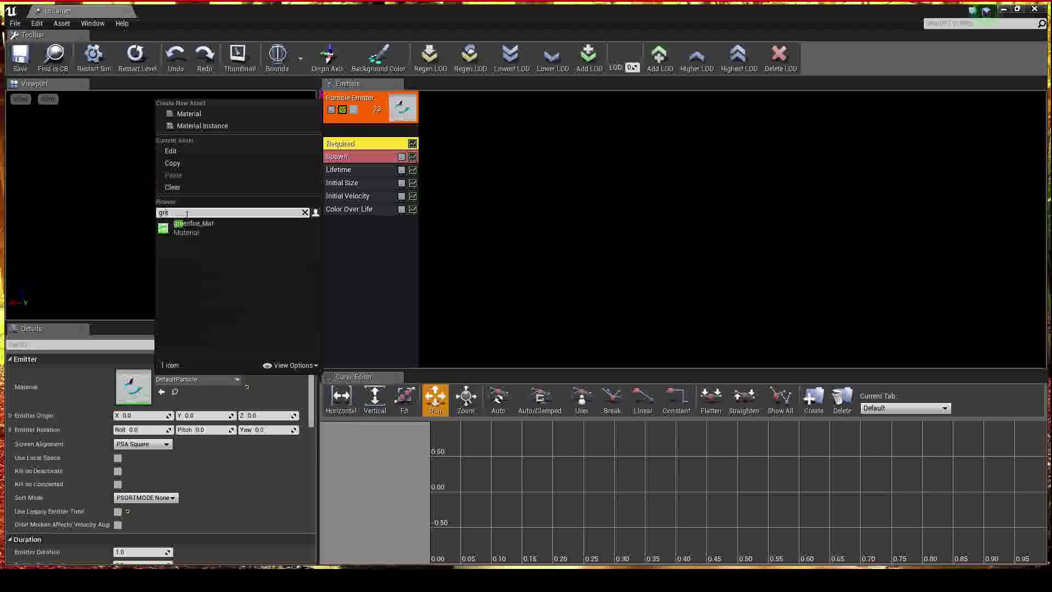
pyautogui.click(206, 227)
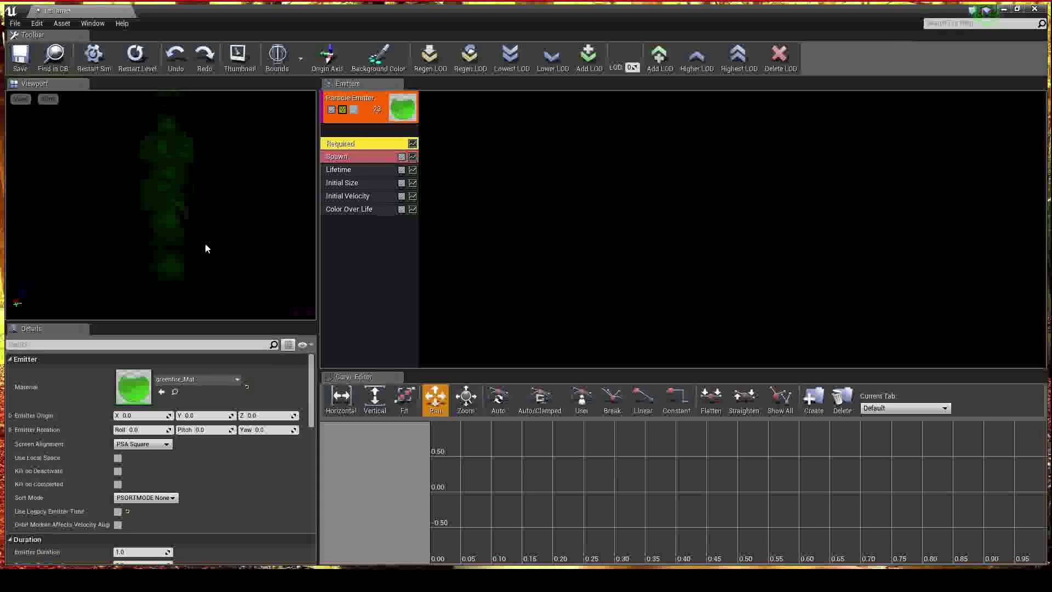
# - Expand the Initial Size module's start size distribution and try a minimum Z of 500 before restoring it to 25
pyautogui.moveTo(205, 244); pyautogui.dragTo(239, 250)
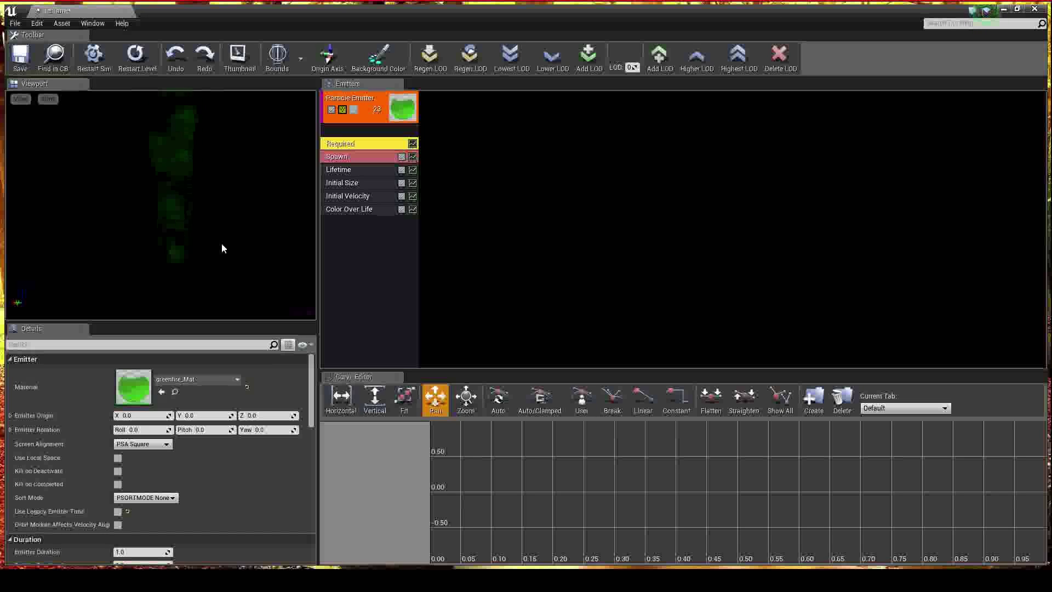
pyautogui.click(345, 184)
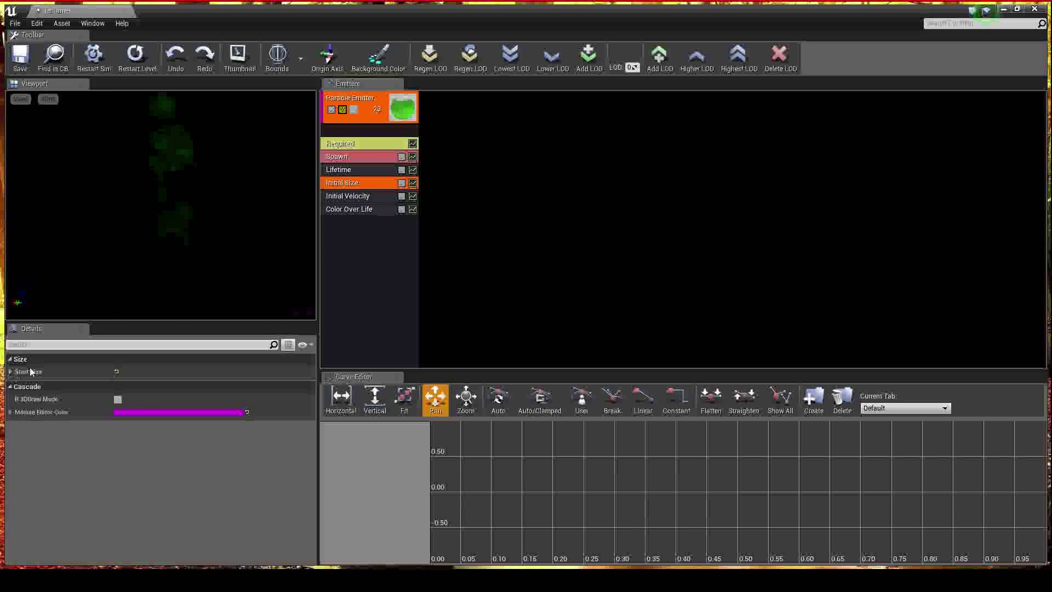
pyautogui.click(10, 371)
pyautogui.click(16, 385)
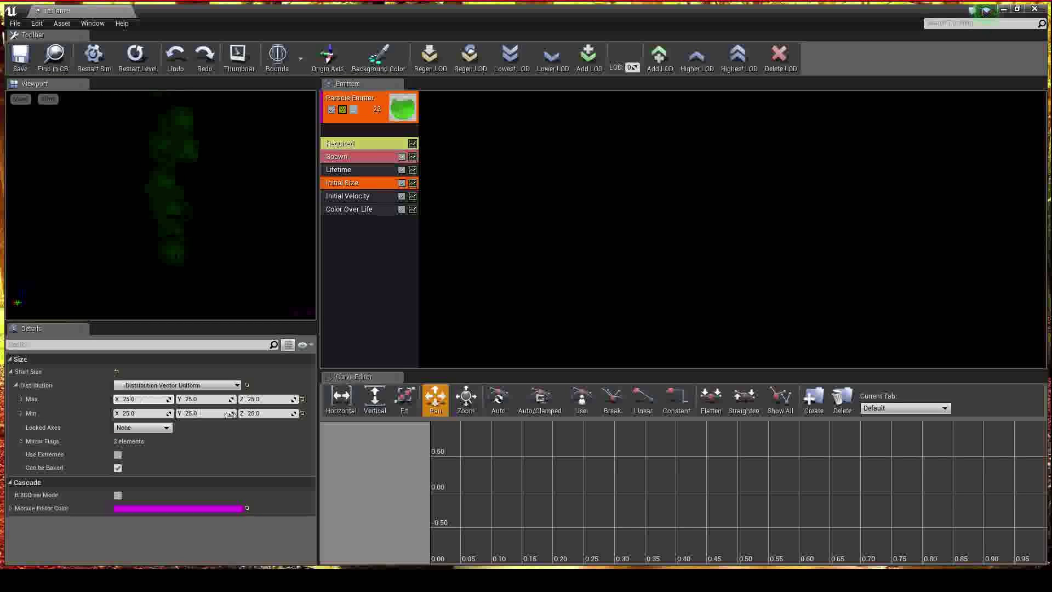
pyautogui.write('500')
pyautogui.press('Return')
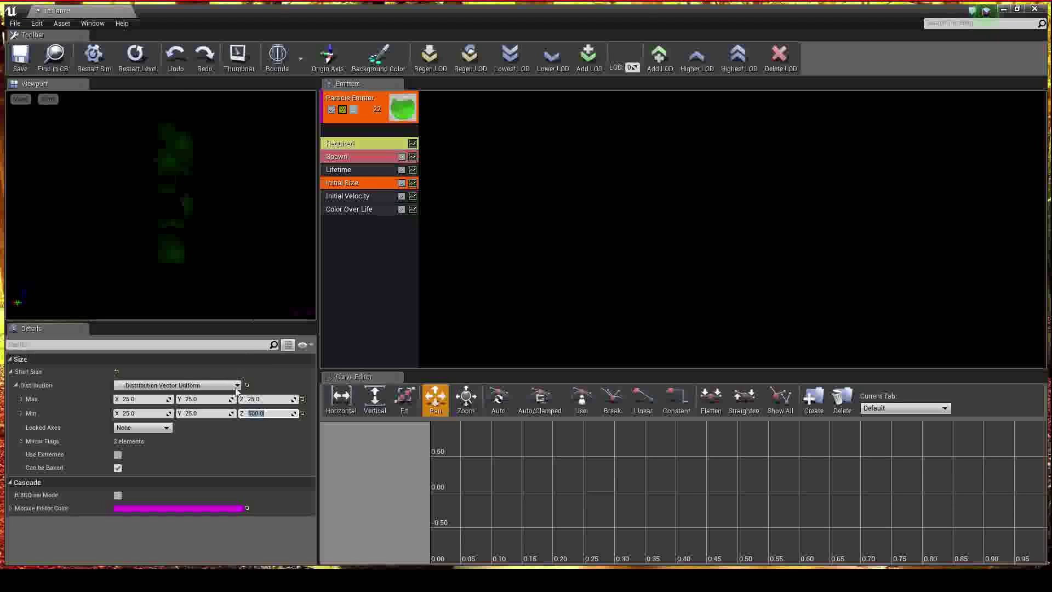
pyautogui.write('25')
pyautogui.press('Return')
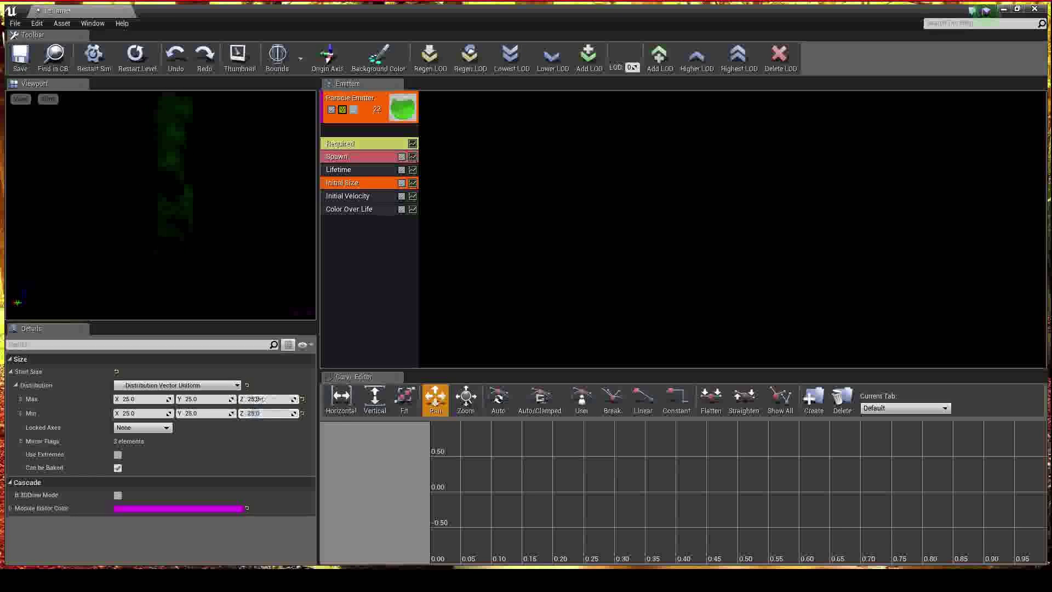
# - Try a start size of 300 on the X, Y and Z axes for both maximum and minimum
pyautogui.write('300')
pyautogui.press('Return')
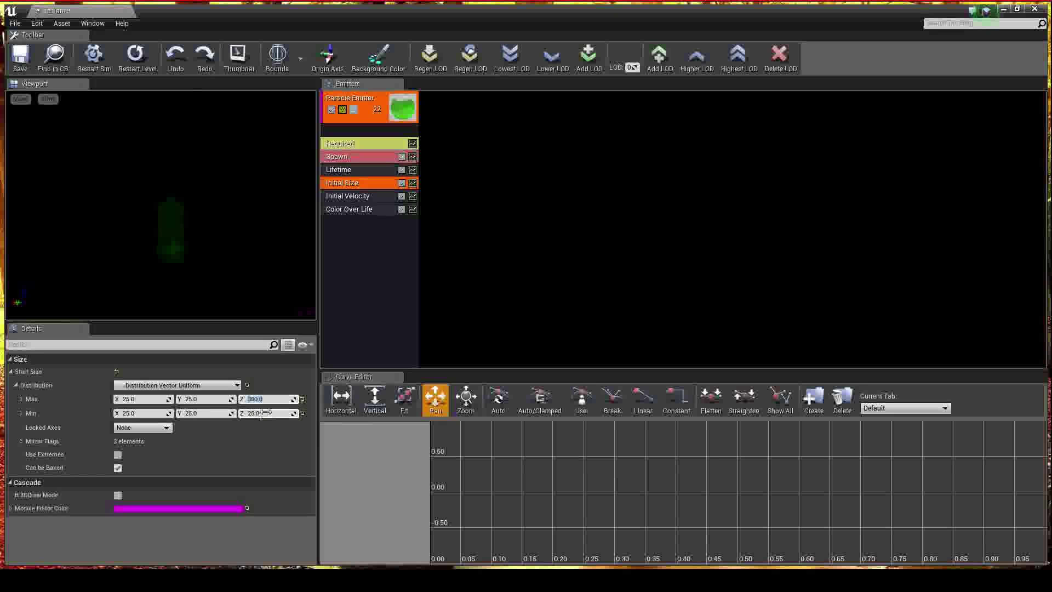
pyautogui.click(265, 411)
pyautogui.write('300')
pyautogui.press('Return')
pyautogui.write('300300')
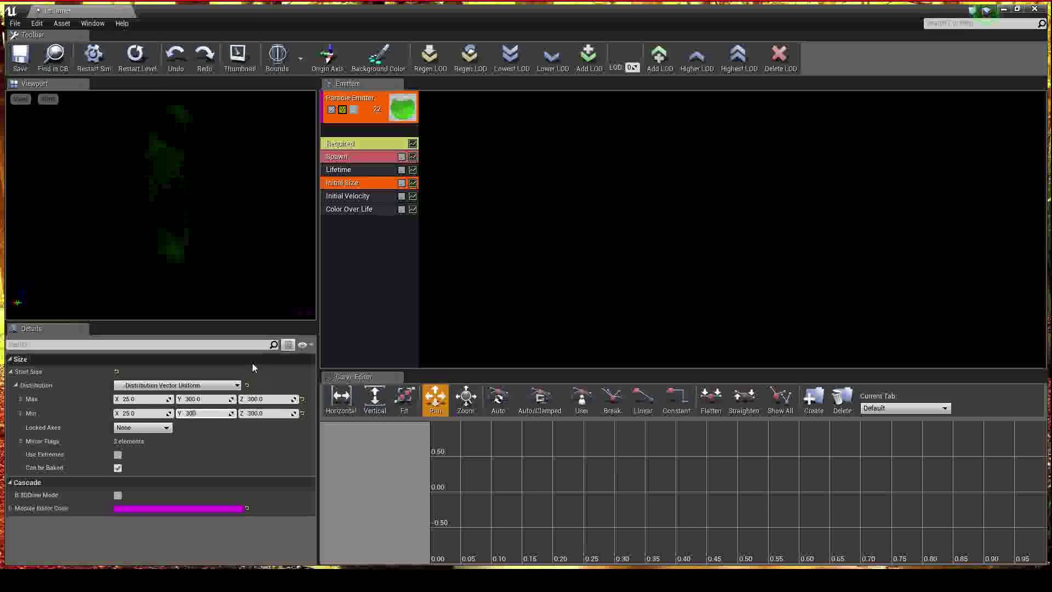
pyautogui.press('Return')
pyautogui.click(142, 403)
pyautogui.write('300')
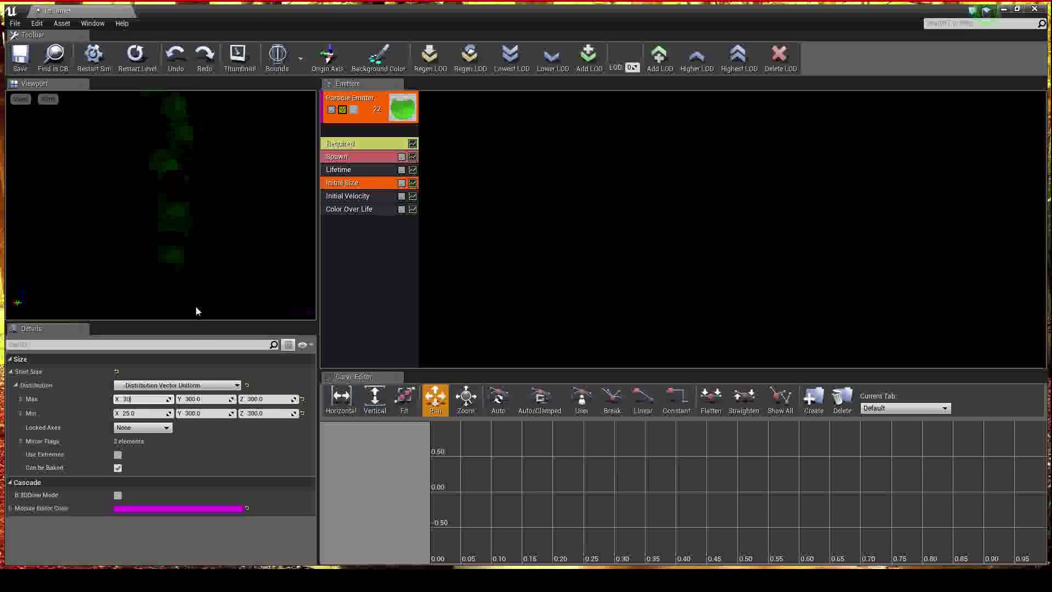
pyautogui.press('Return')
pyautogui.click(131, 413)
pyautogui.write('300')
pyautogui.press('Return')
pyautogui.click(164, 274)
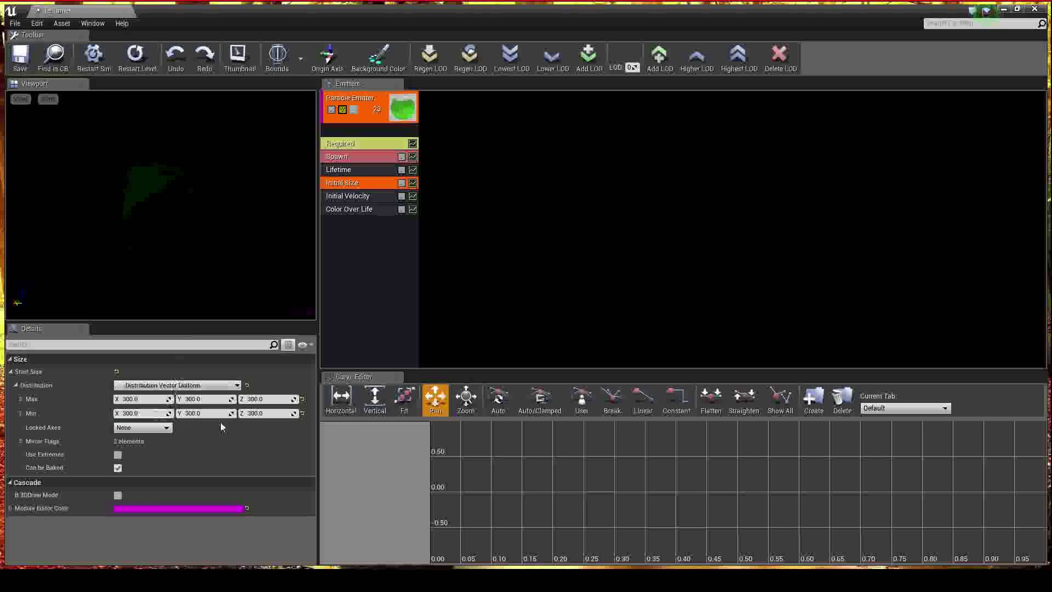
# - Reset the start size maximum and minimum vectors and enter 25 for their X, Y and Z values
pyautogui.click(301, 399)
pyautogui.click(301, 414)
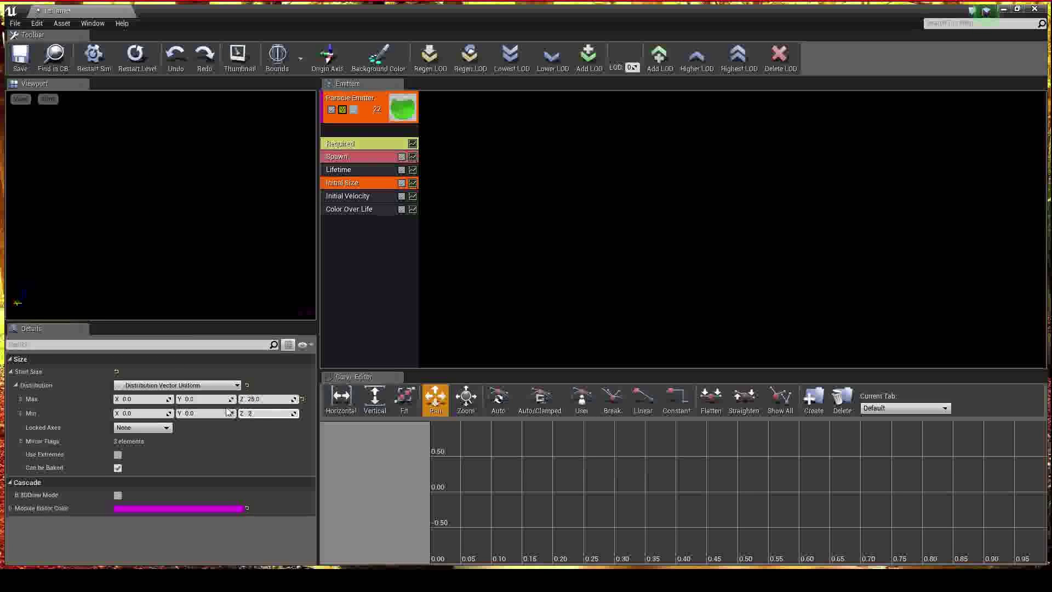
pyautogui.write('25')
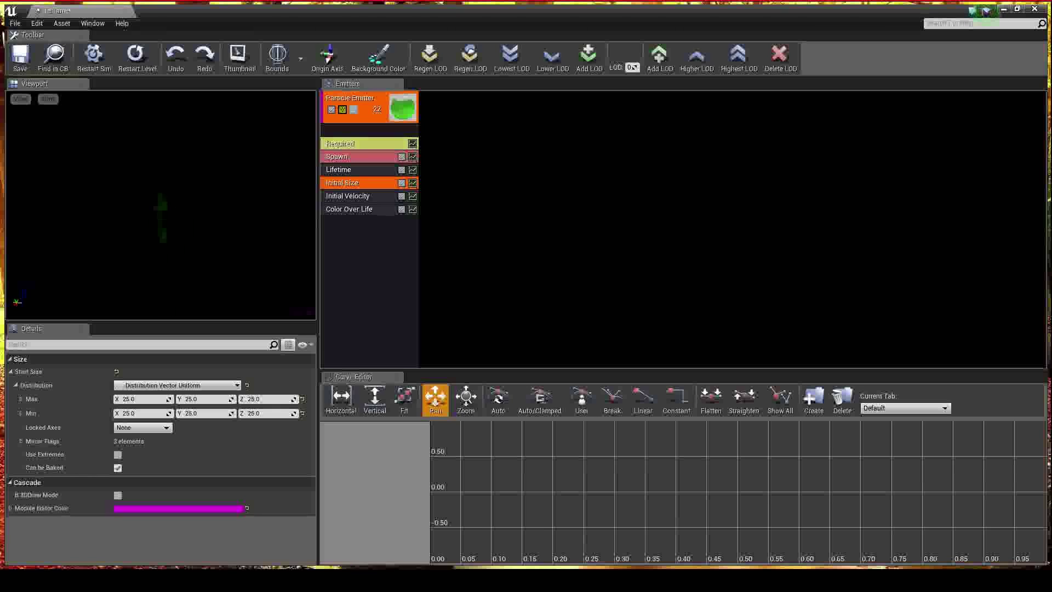
# - Set the Initial Velocity module's start velocity on X to -20 minimum and 20 maximum
pyautogui.click(365, 198)
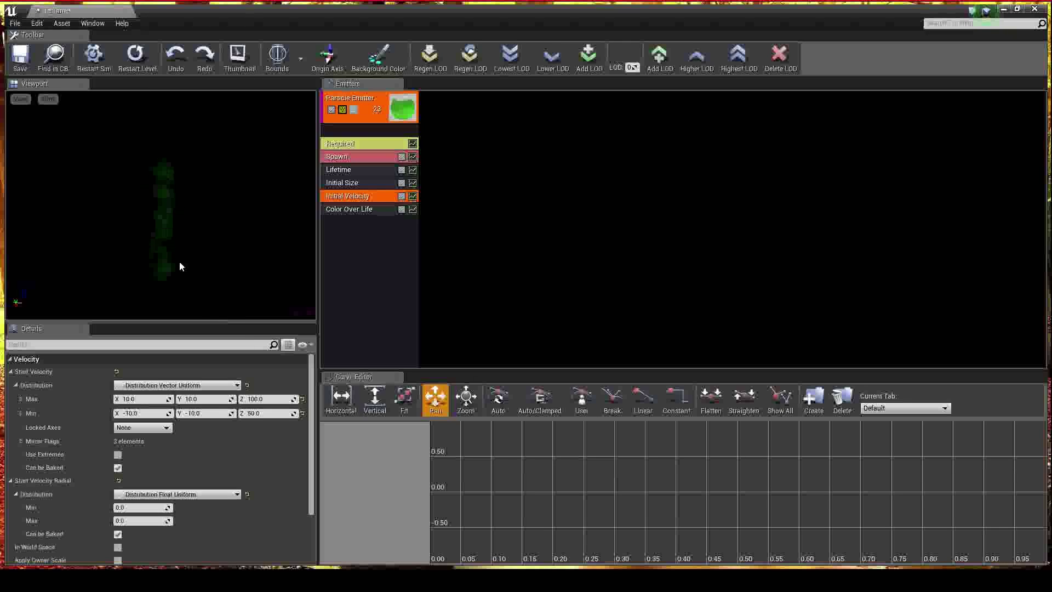
pyautogui.write('-20')
pyautogui.press('Return')
pyautogui.click(137, 399)
pyautogui.write('20')
pyautogui.press('Return')
# - Set the start velocity's Y component to 20 for the maximum and -20 for the minimum
pyautogui.click(205, 399)
pyautogui.write('9')
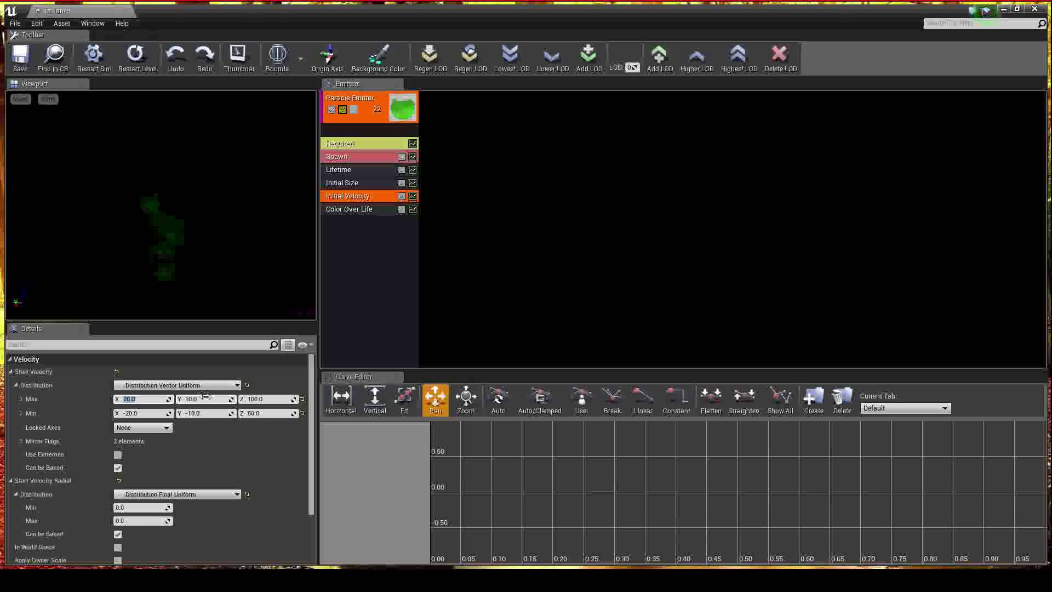
pyautogui.write('00')
pyautogui.press('Return')
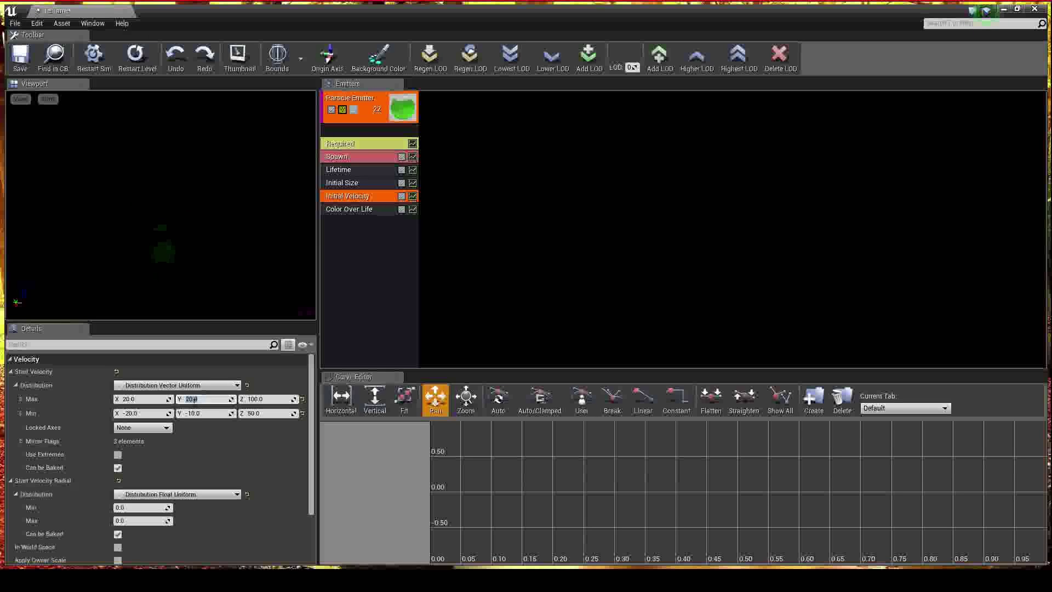
pyautogui.click(203, 412)
pyautogui.write('-20')
pyautogui.press('Return')
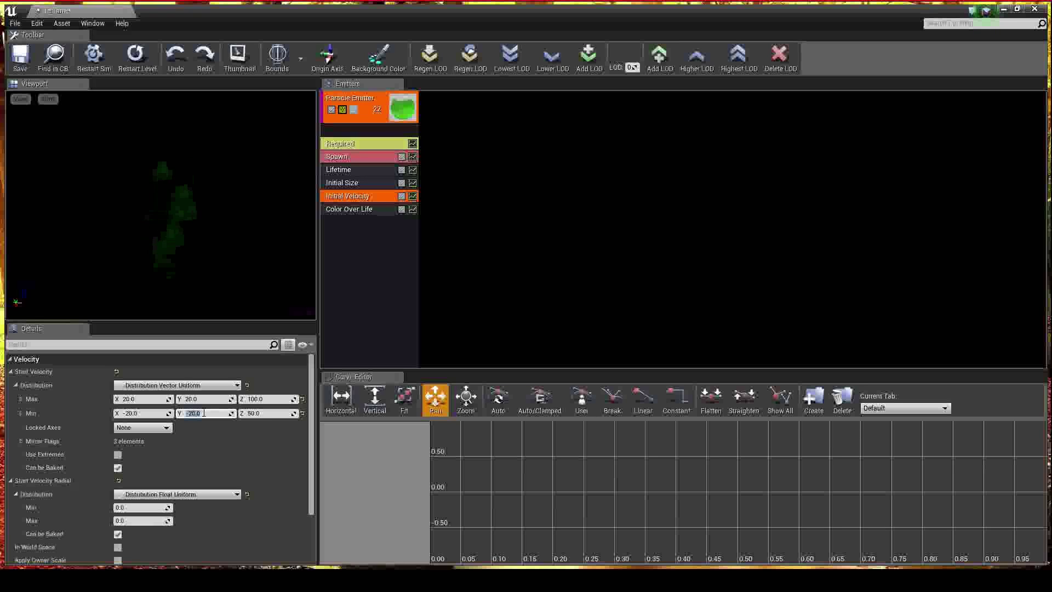
# - Try a start velocity Z of 50 for the maximum and 25 for the minimum
pyautogui.click(259, 399)
pyautogui.click(258, 398)
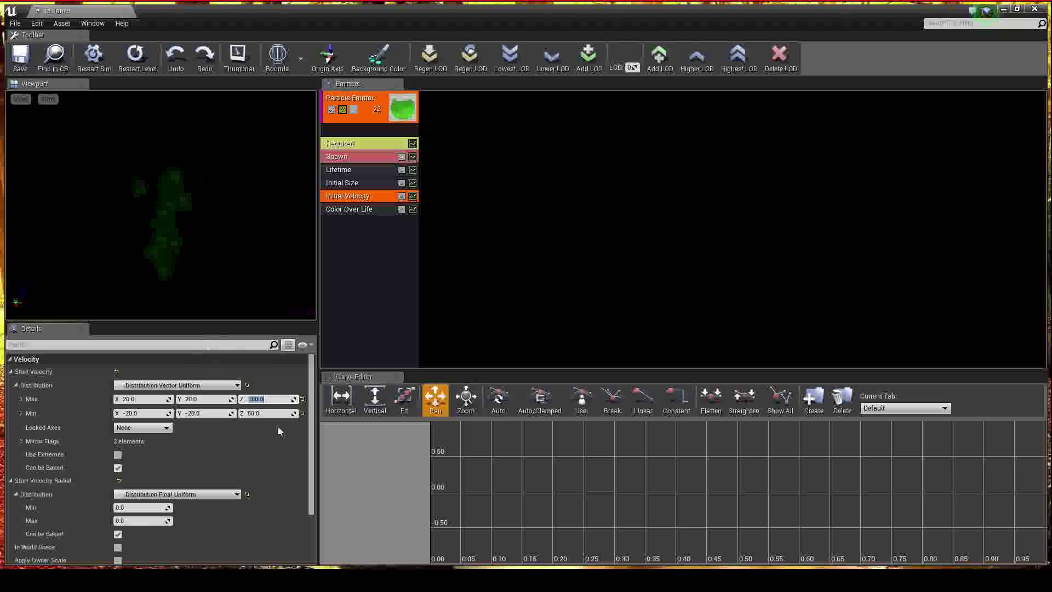
pyautogui.write('50')
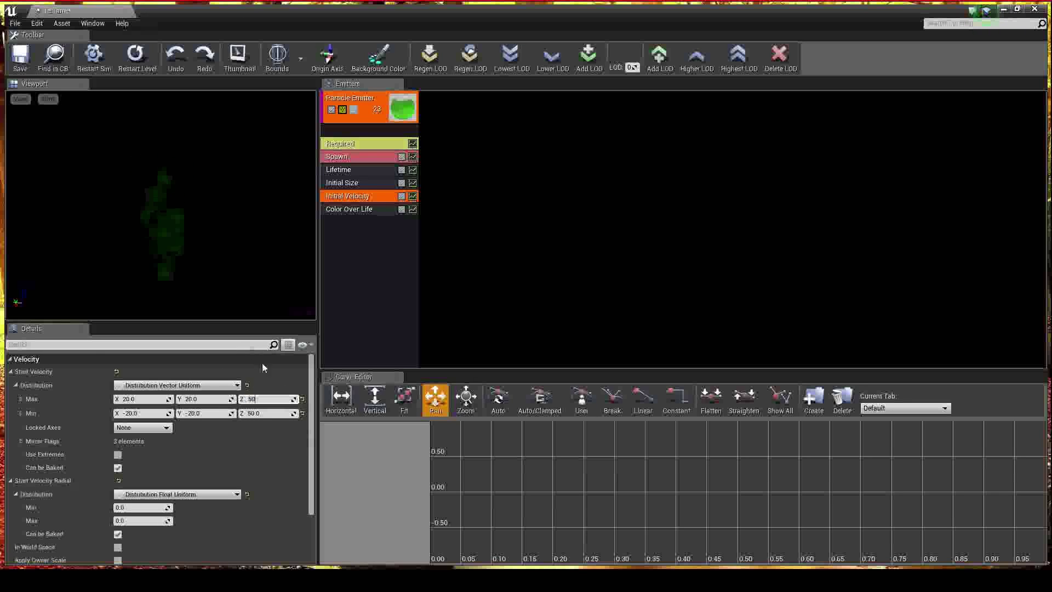
pyautogui.click(268, 413)
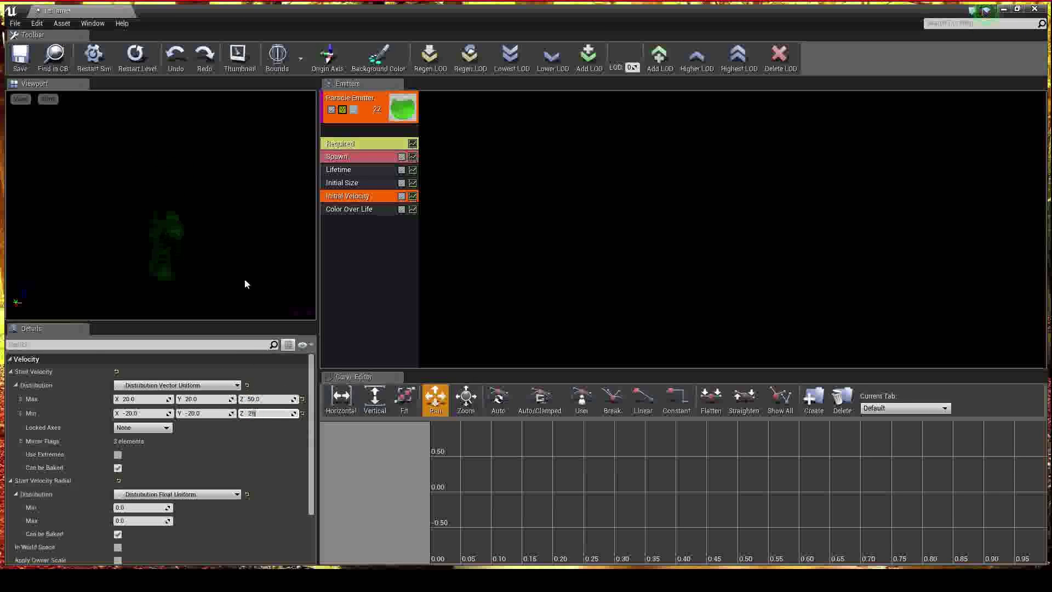
pyautogui.write('25')
pyautogui.press('Return')
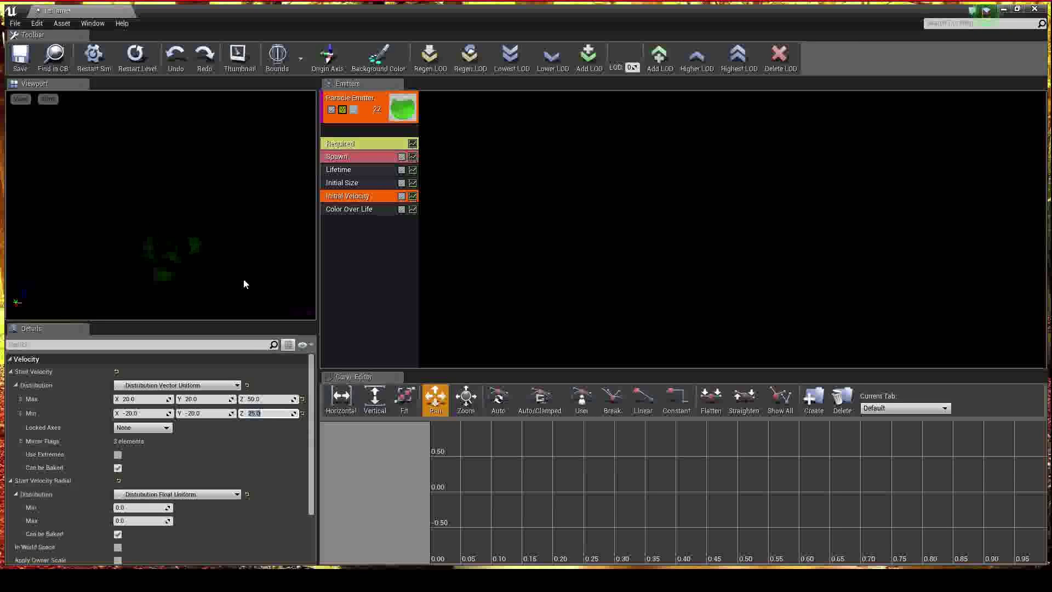
# - Set the start velocity's Z component to 50 for the minimum and 60 for the maximum
pyautogui.write('50.0')
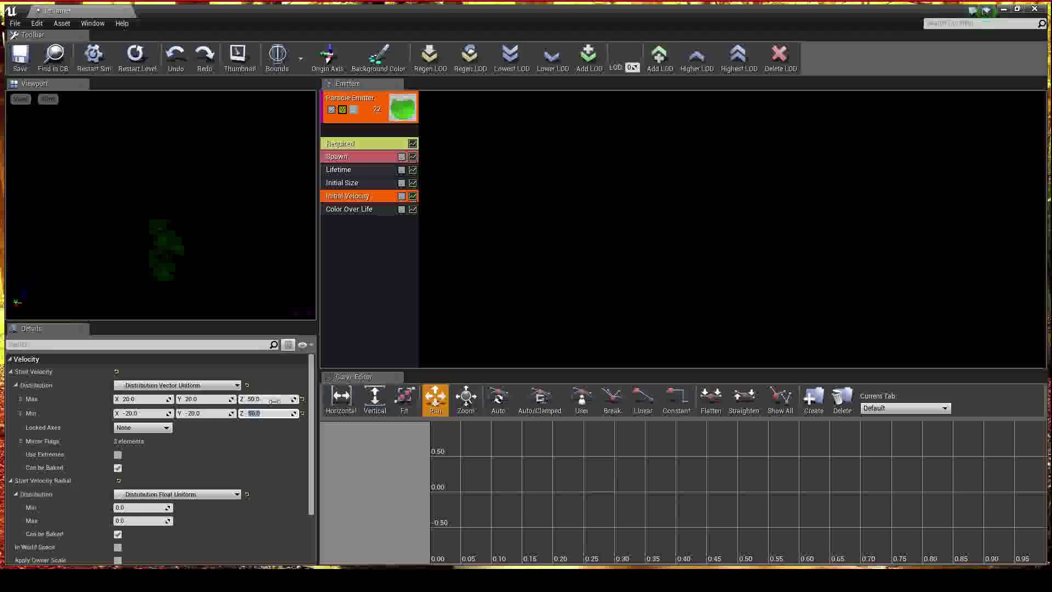
pyautogui.press('Return')
pyautogui.write('60.0')
pyautogui.press('Return')
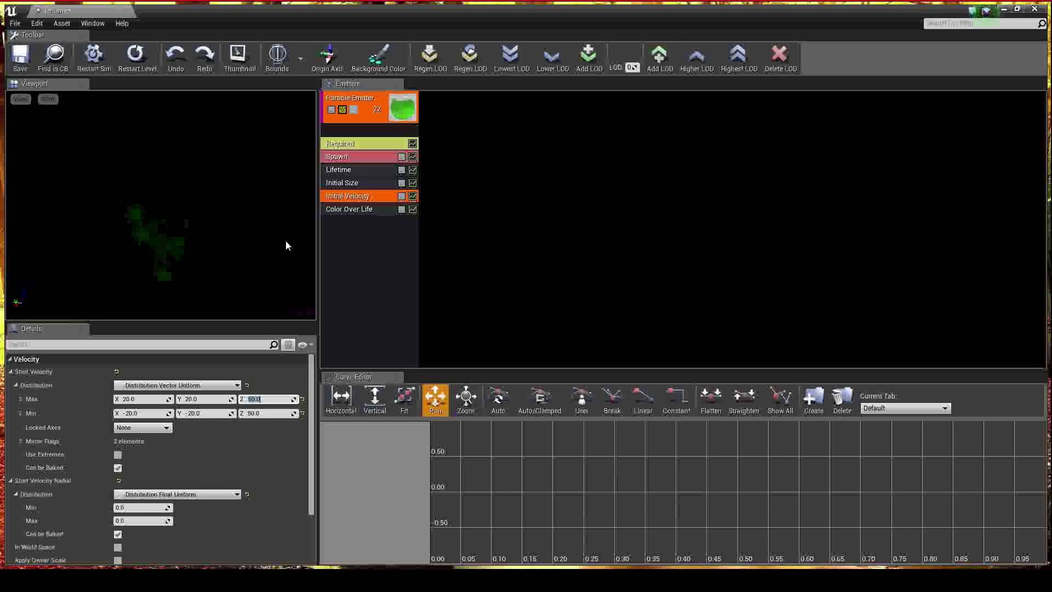
# - Switch to the level editor and change the viewport's view mode from Unlit to Lit
pyautogui.rightClick(363, 236)
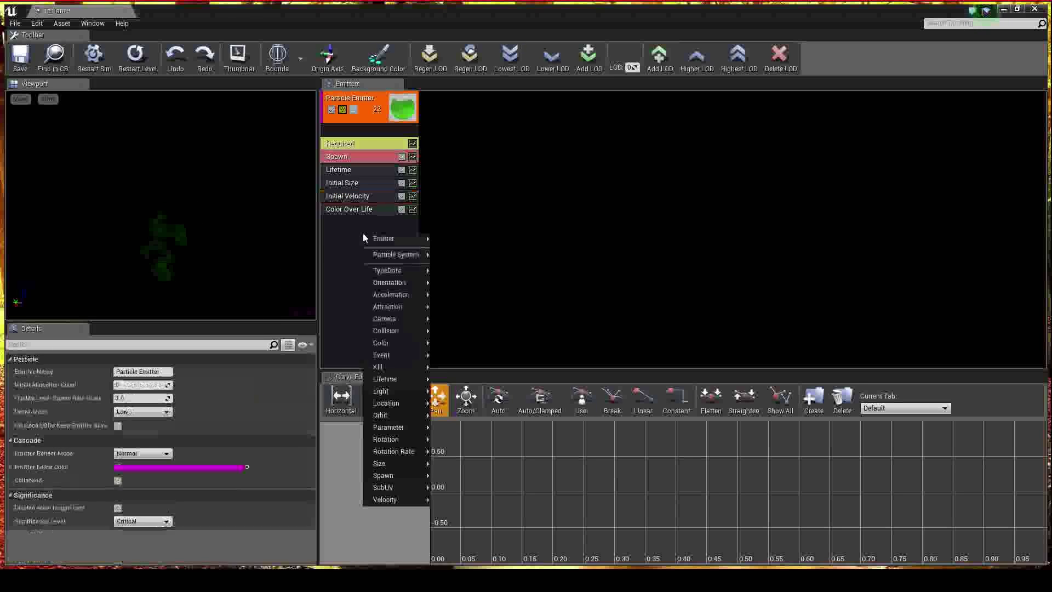
pyautogui.moveTo(364, 236)
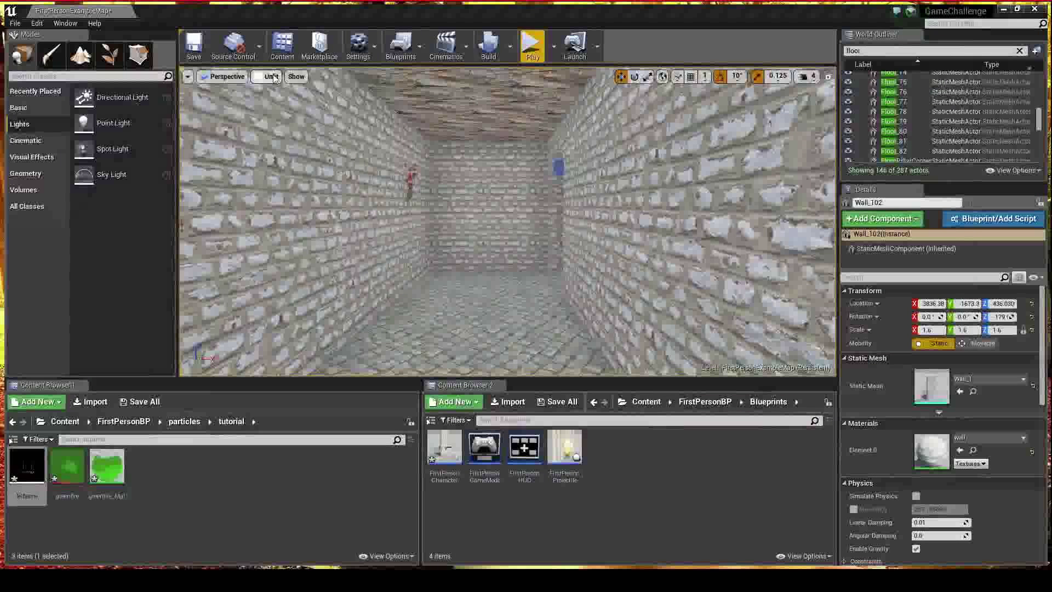
pyautogui.click(274, 77)
pyautogui.click(288, 105)
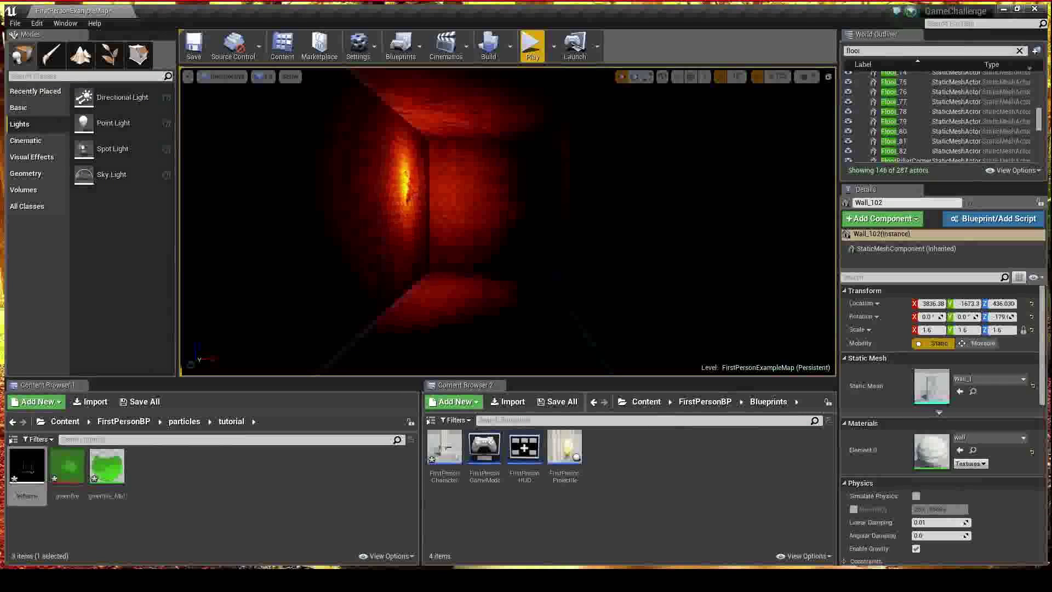
pyautogui.click(144, 482)
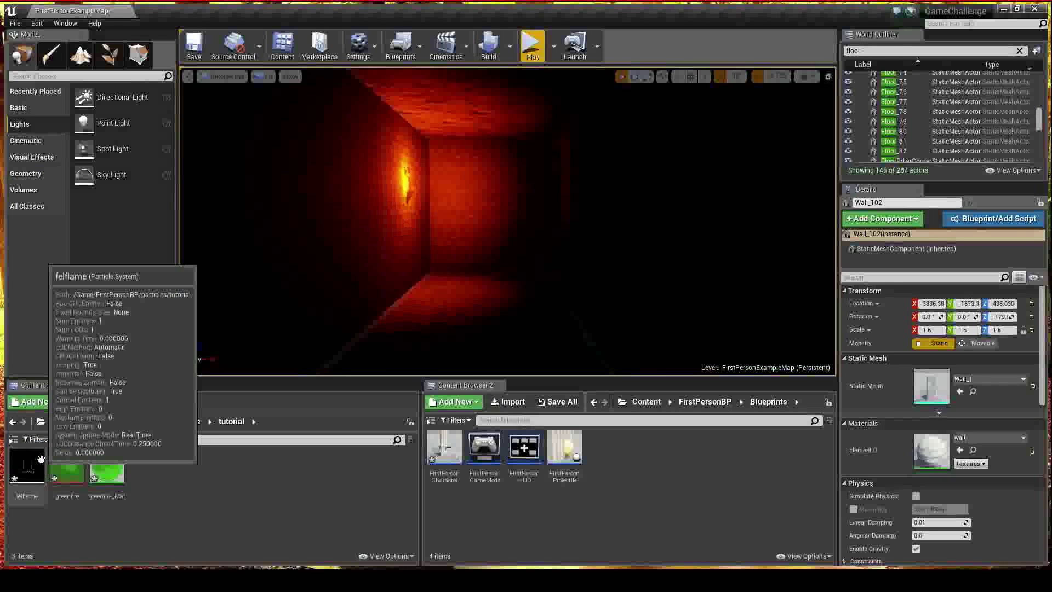
# - Reopen the felflame particle system and add a Light module to its emitter
pyautogui.doubleClick(27, 466)
pyautogui.rightClick(376, 231)
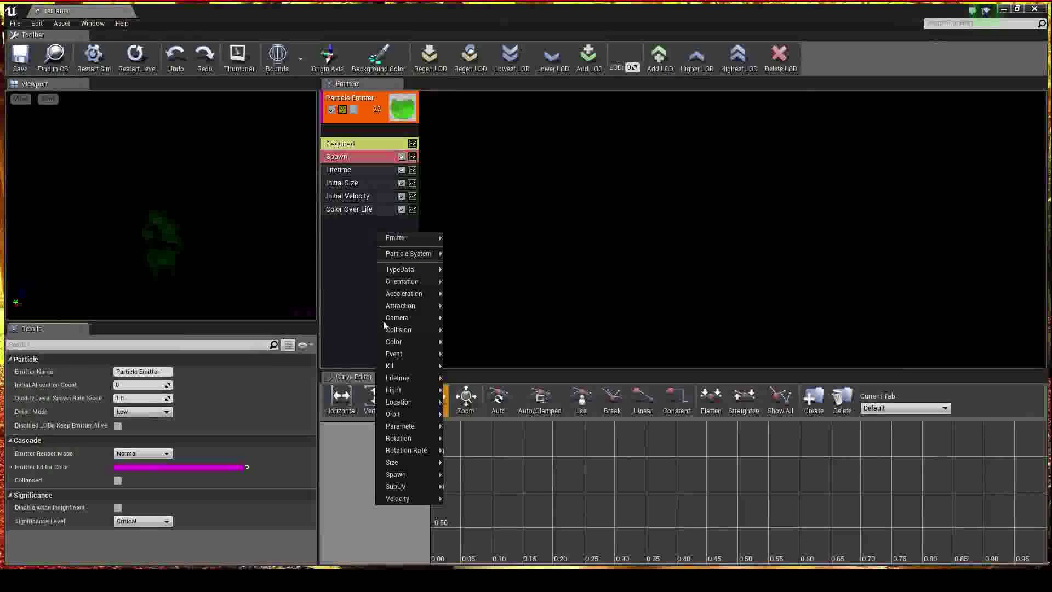
pyautogui.moveTo(412, 391)
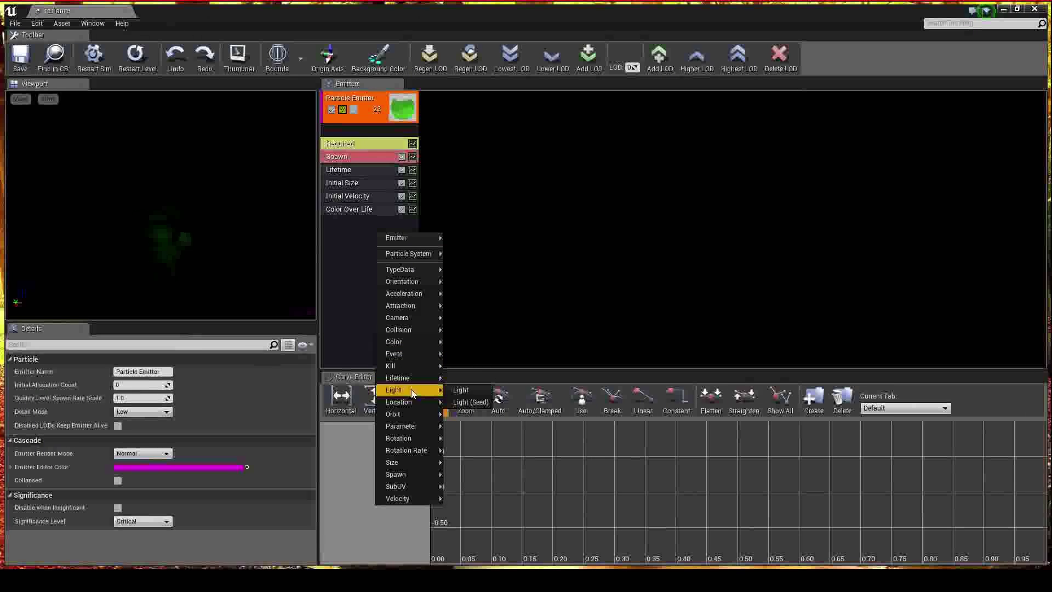
pyautogui.click(459, 390)
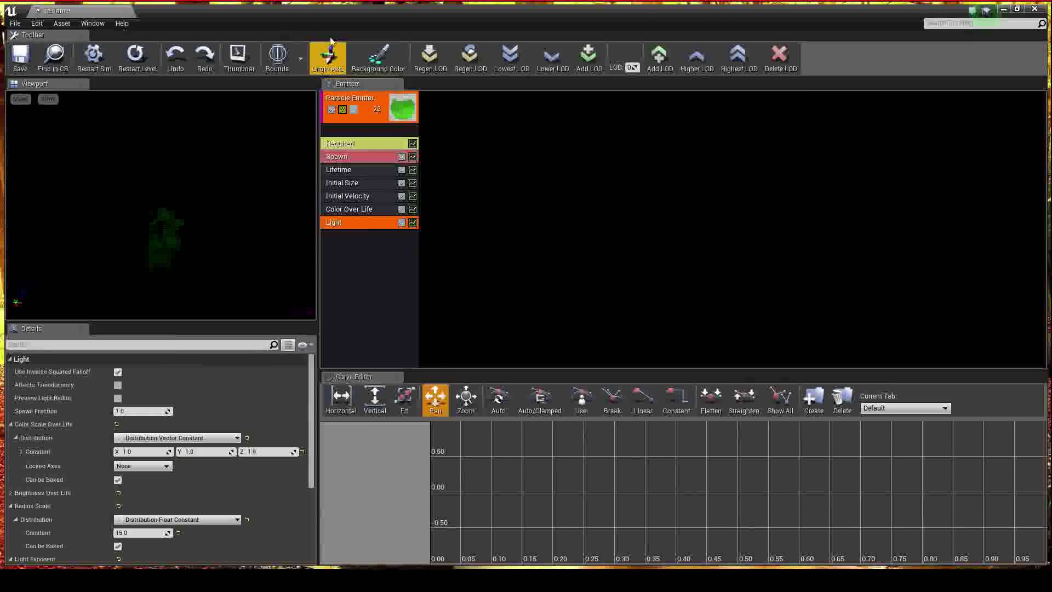
# - Move the particle editor window aside and place the felflame particle system on the corridor floor in the level
pyautogui.moveTo(350, 20); pyautogui.dragTo(1051, 137)
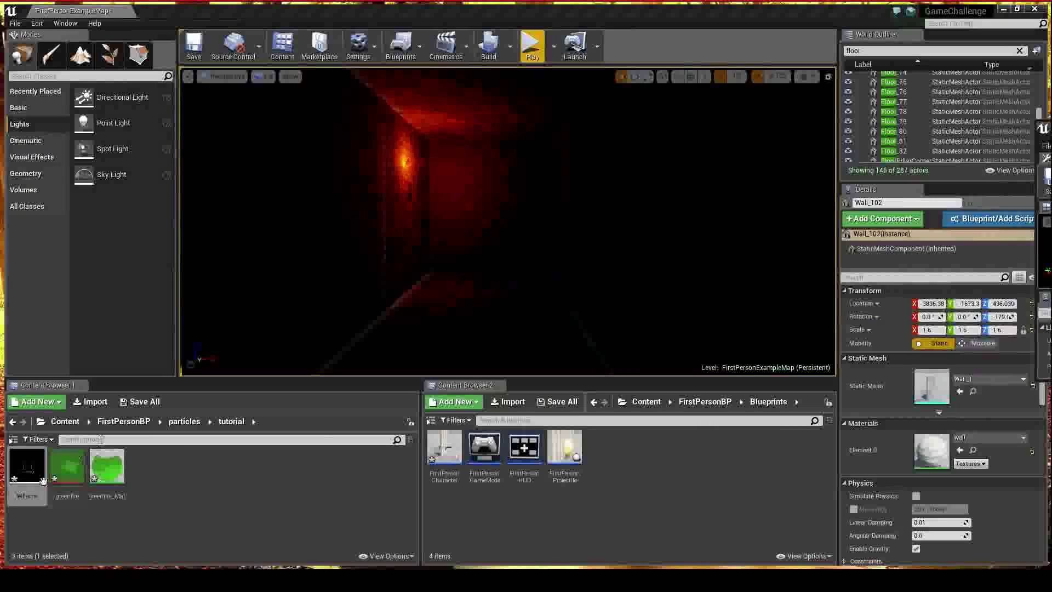
pyautogui.moveTo(30, 485); pyautogui.dragTo(485, 296)
pyautogui.moveTo(485, 296); pyautogui.dragTo(504, 351, button='right')
# - Reposition and enlarge the particle editor window so its Light settings sit beside the level viewport
pyautogui.moveTo(1049, 130); pyautogui.dragTo(803, 114)
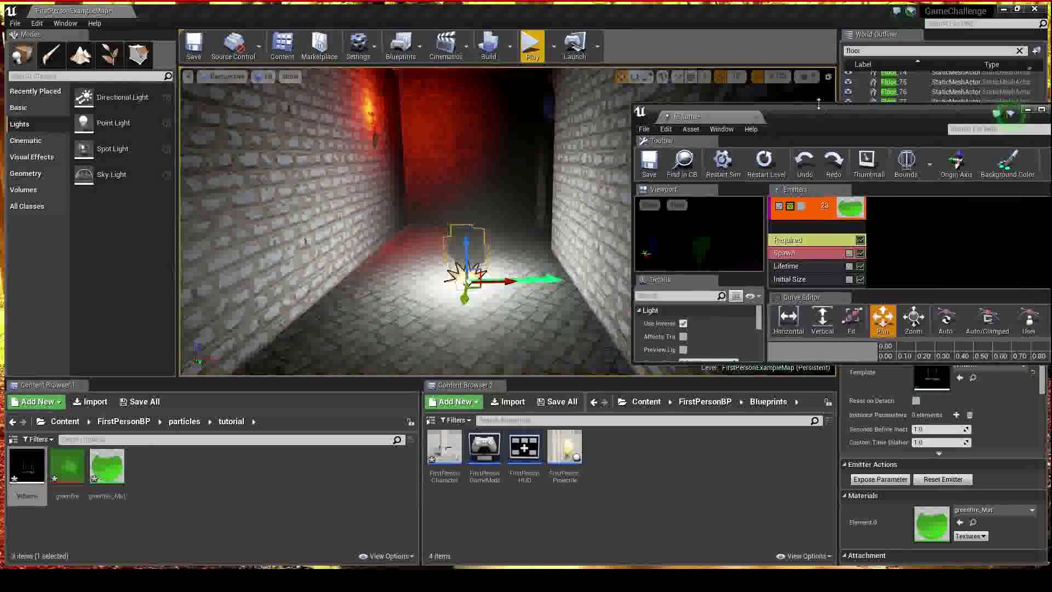
pyautogui.moveTo(818, 104); pyautogui.dragTo(818, 22)
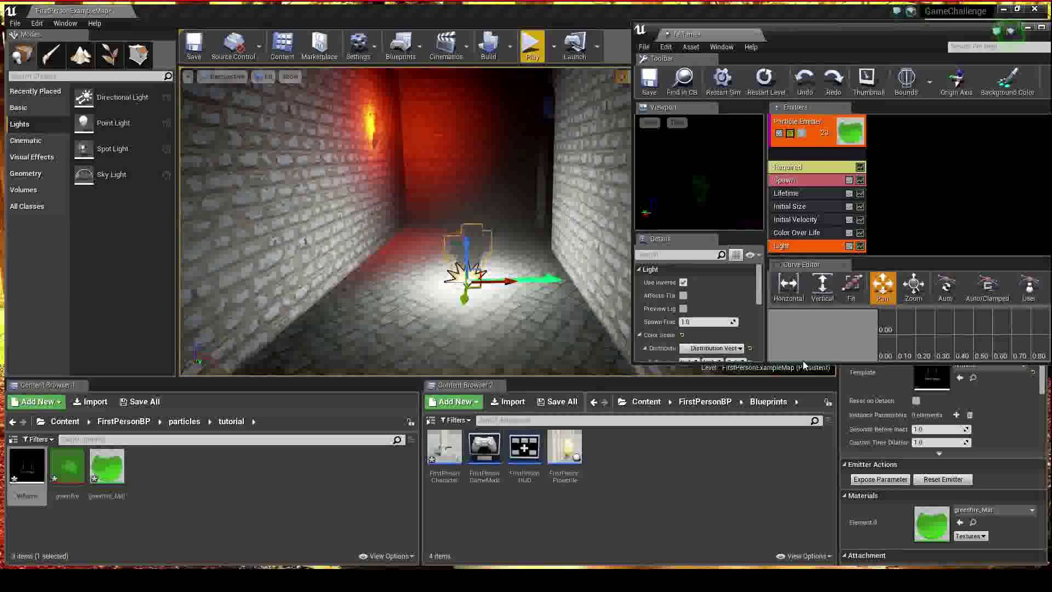
pyautogui.moveTo(804, 362); pyautogui.dragTo(803, 507)
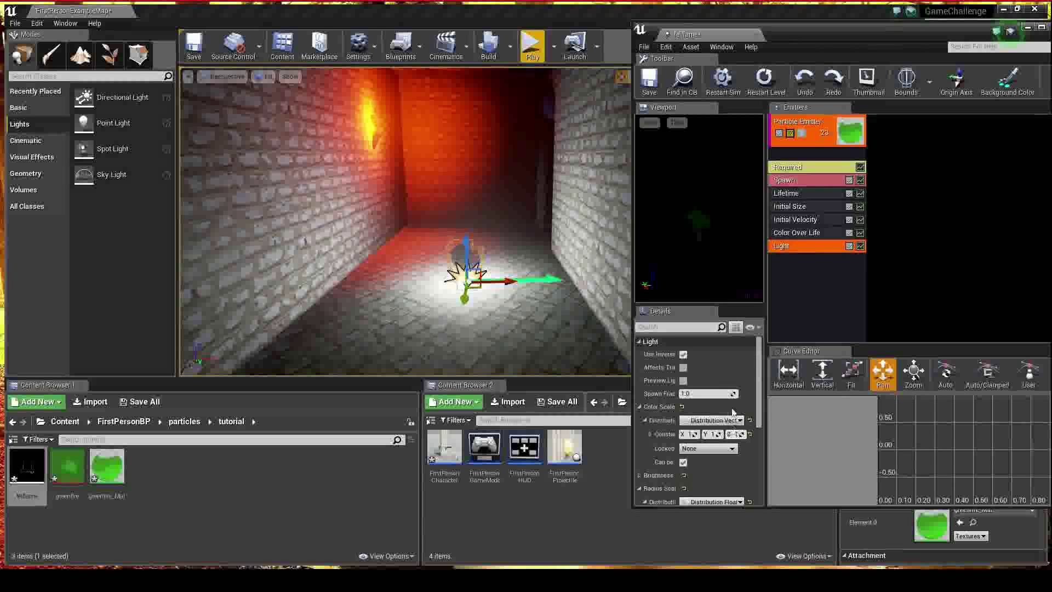
pyautogui.moveTo(631, 286); pyautogui.dragTo(529, 286)
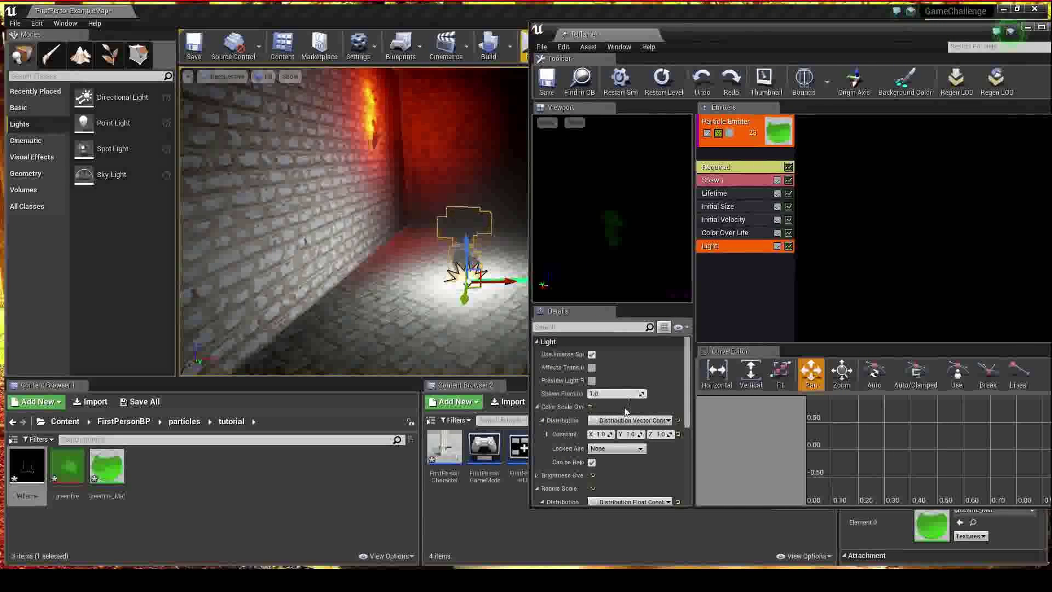
# - Set the Light module's Color Scale Over Life constant to X 0, Y 5 and Z 0 for green light
pyautogui.moveTo(602, 434); pyautogui.dragTo(635, 434)
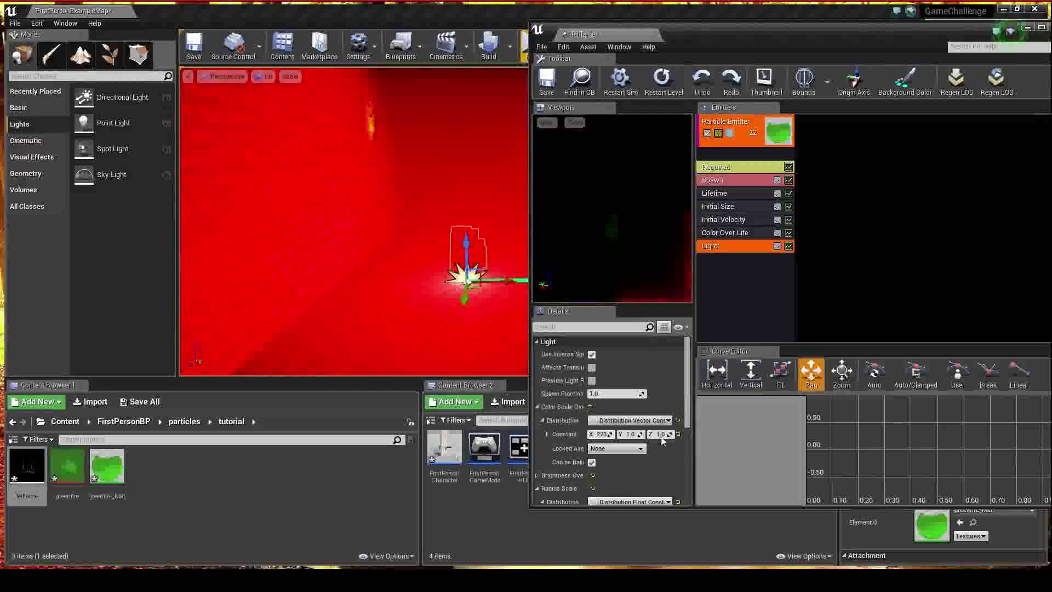
pyautogui.click(677, 434)
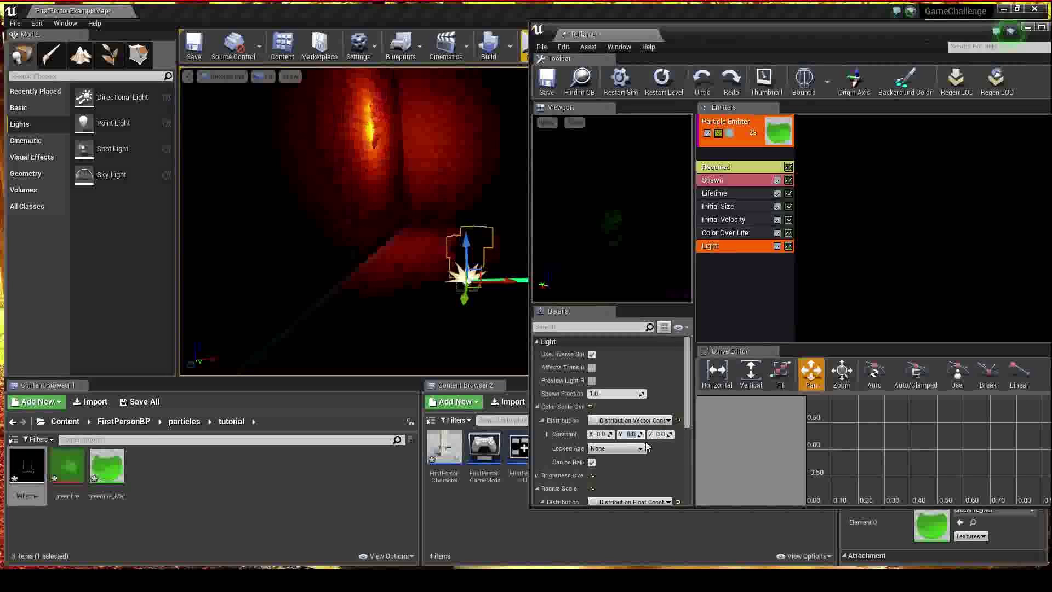
pyautogui.write('1')
pyautogui.press('Return')
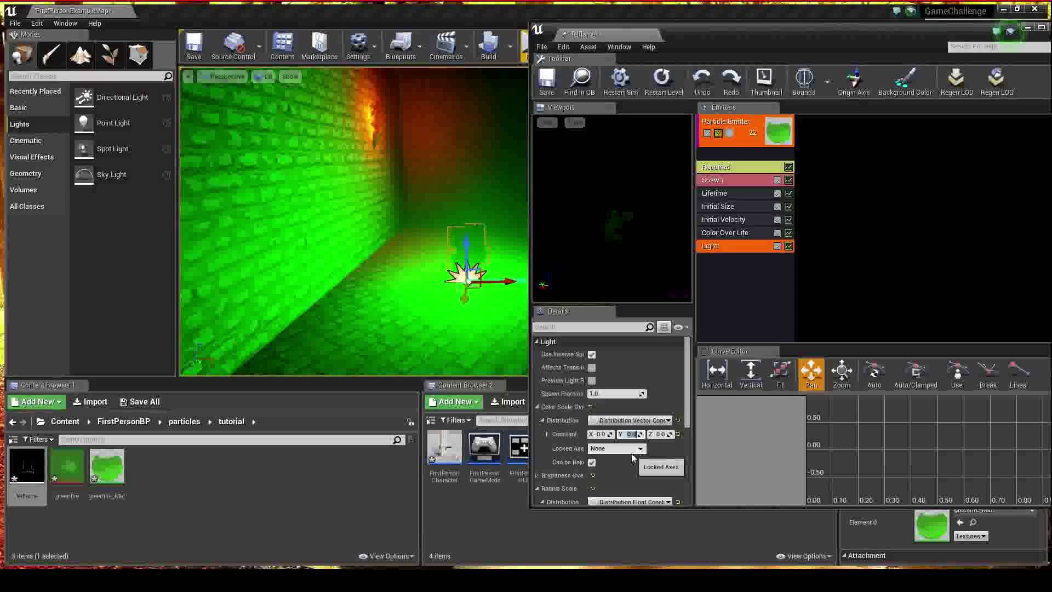
pyautogui.write('5')
pyautogui.press('Return')
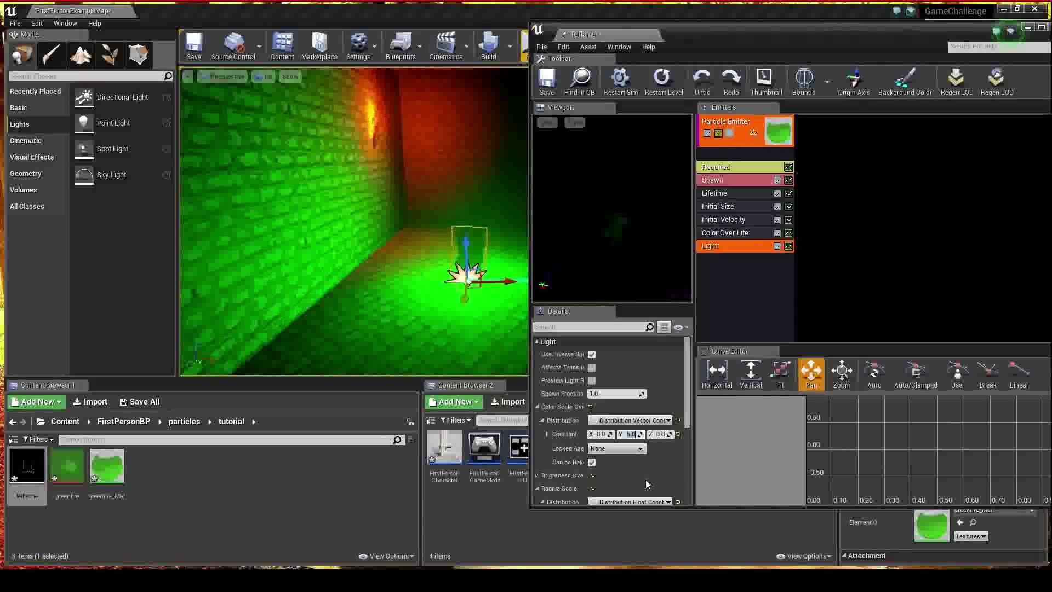
# - Set the Light module's Spawn Fraction to 0.3
pyautogui.click(620, 393)
pyautogui.write('0.1')
pyautogui.press('Return')
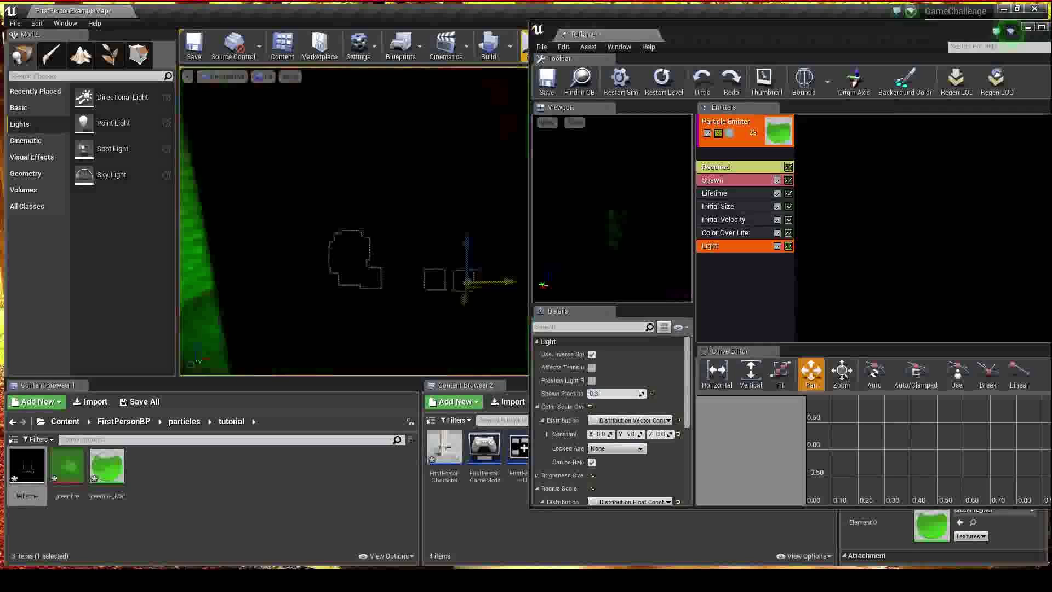
# - Inspect the placed flame up close in the level and enable Affects Translucency in the Light module
pyautogui.moveTo(432, 296)
pyautogui.mouseDown(button='right')
pyautogui.moveTo(384, 297)
pyautogui.moveTo(400, 310)
pyautogui.moveTo(444, 290)
pyautogui.moveTo(432, 297)
pyautogui.mouseUp(button='right')
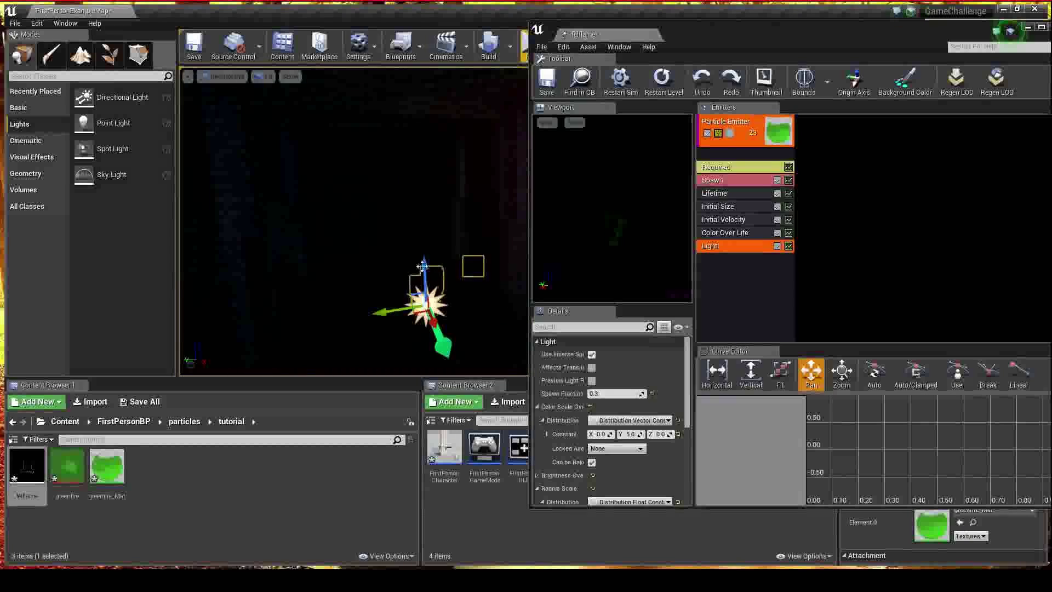
pyautogui.moveTo(424, 266)
pyautogui.mouseDown(button='right')
pyautogui.moveTo(493, 266)
pyautogui.moveTo(438, 252)
pyautogui.moveTo(351, 285)
pyautogui.moveTo(389, 302)
pyautogui.moveTo(438, 279)
pyautogui.mouseUp(button='right')
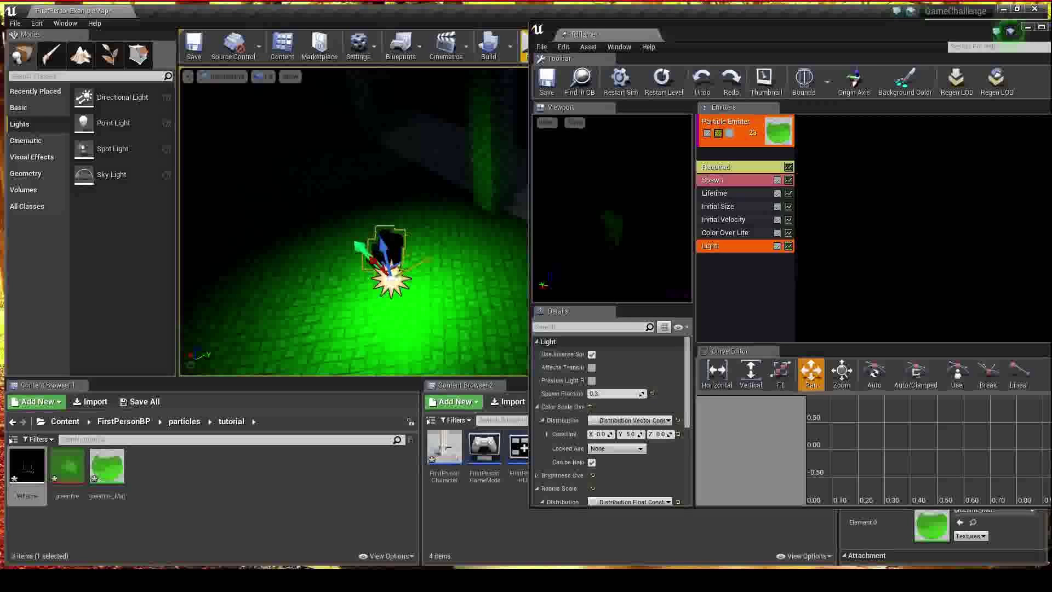
pyautogui.keyDown('alt'); pyautogui.moveTo(248, 248); pyautogui.dragTo(219, 225); pyautogui.keyUp('alt')
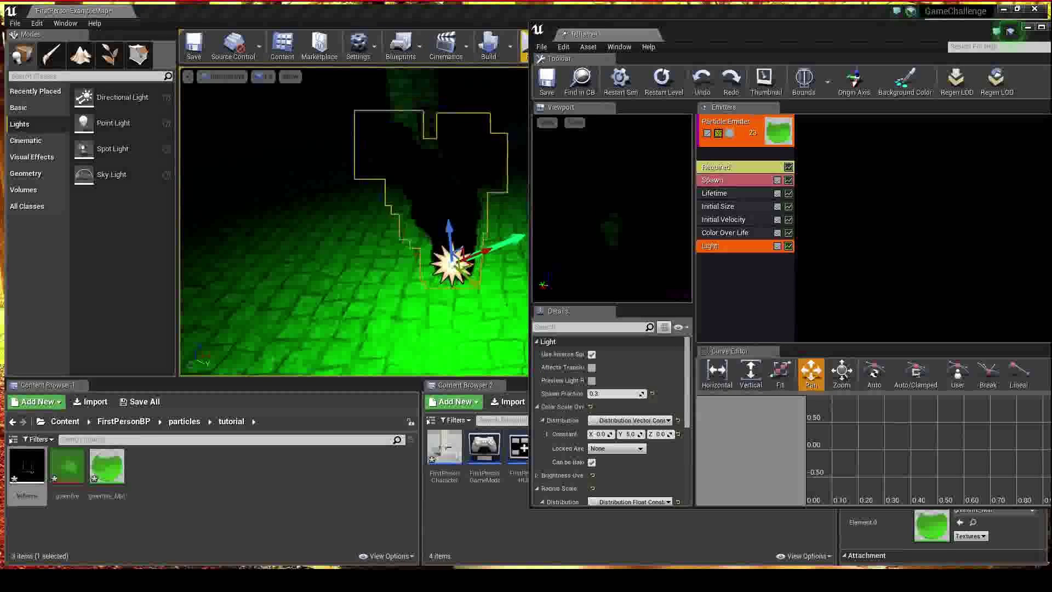
pyautogui.click(591, 367)
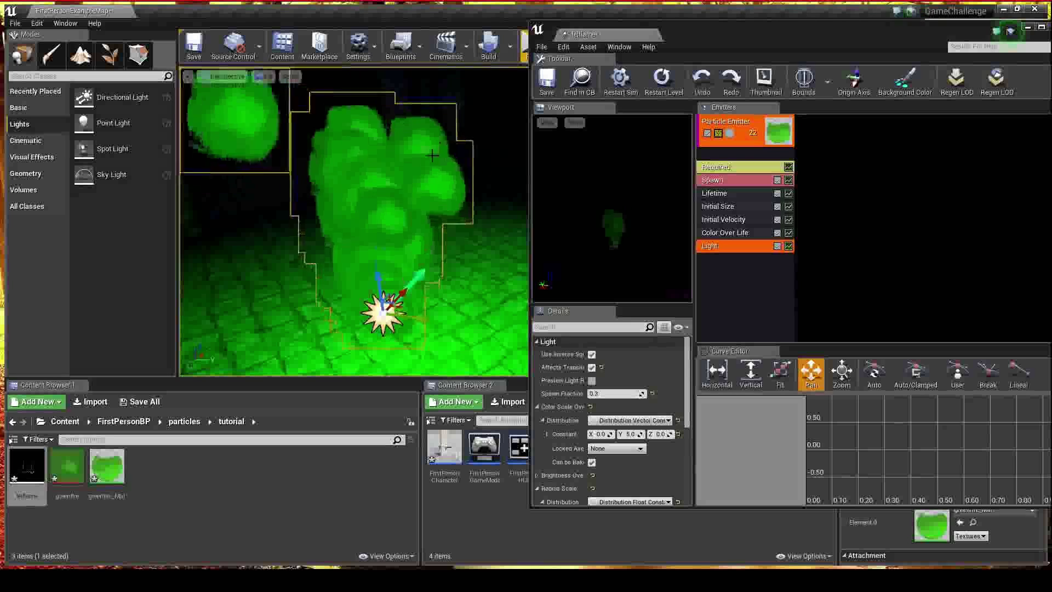
# - Try a Rate Scale constant of about 56.48 in the Spawn module and reset it to its default
pyautogui.click(723, 194)
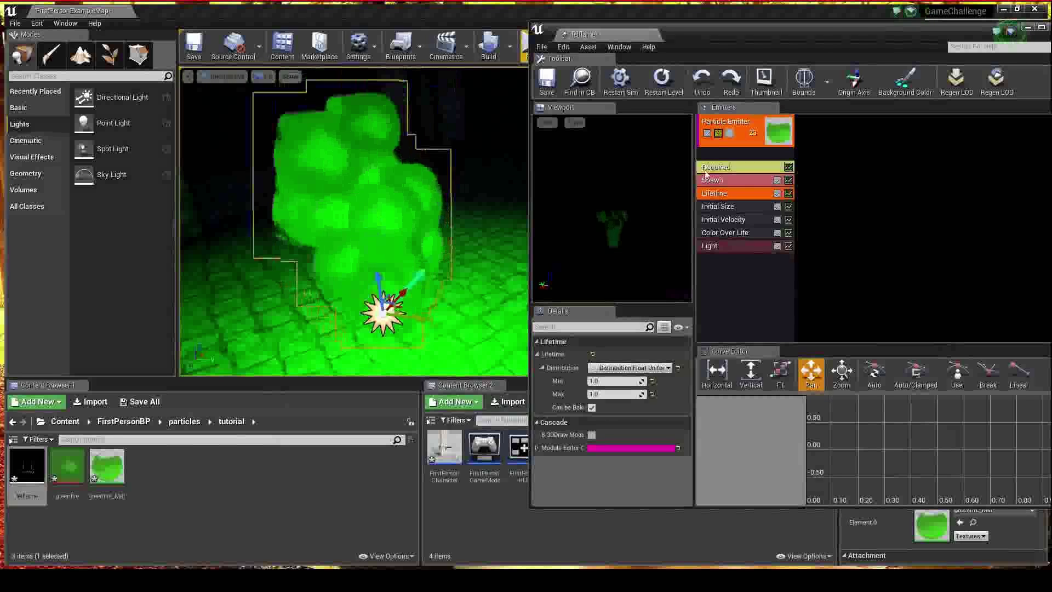
pyautogui.click(736, 206)
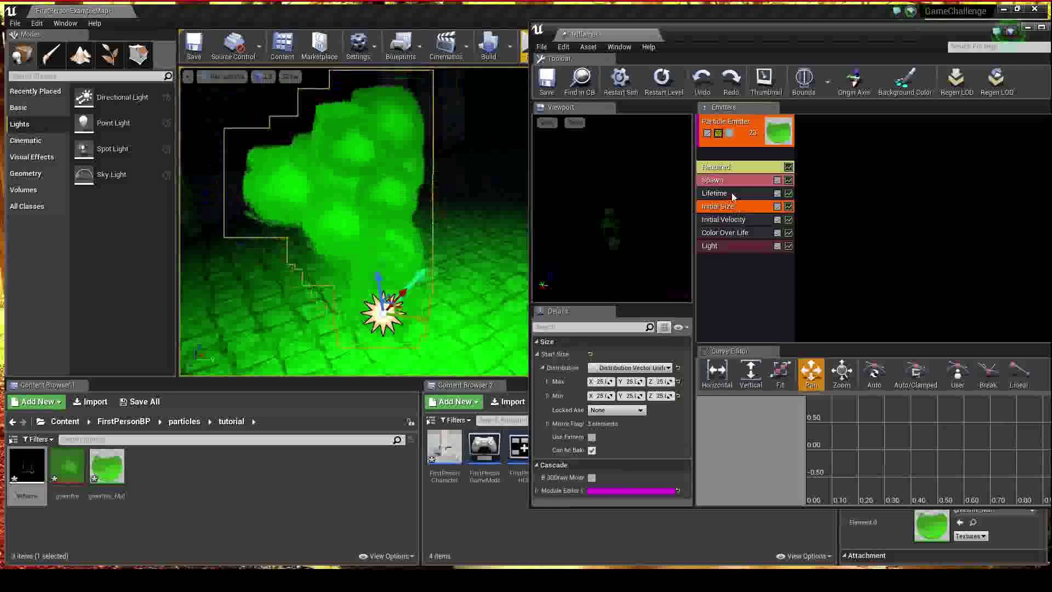
pyautogui.click(718, 180)
pyautogui.scroll(-2, 643, 412)
pyautogui.moveTo(616, 378)
pyautogui.mouseDown()
pyautogui.moveTo(647, 378)
pyautogui.moveTo(616, 377)
pyautogui.mouseUp()
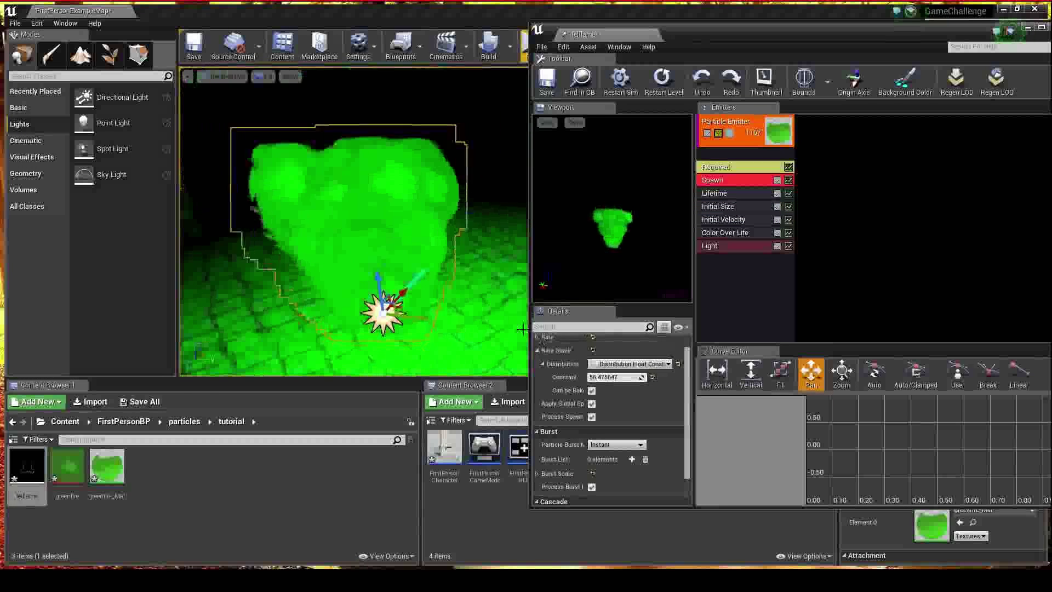
pyautogui.moveTo(519, 330); pyautogui.dragTo(482, 362)
pyautogui.moveTo(482, 362); pyautogui.dragTo(520, 307, button='right')
pyautogui.click(651, 377)
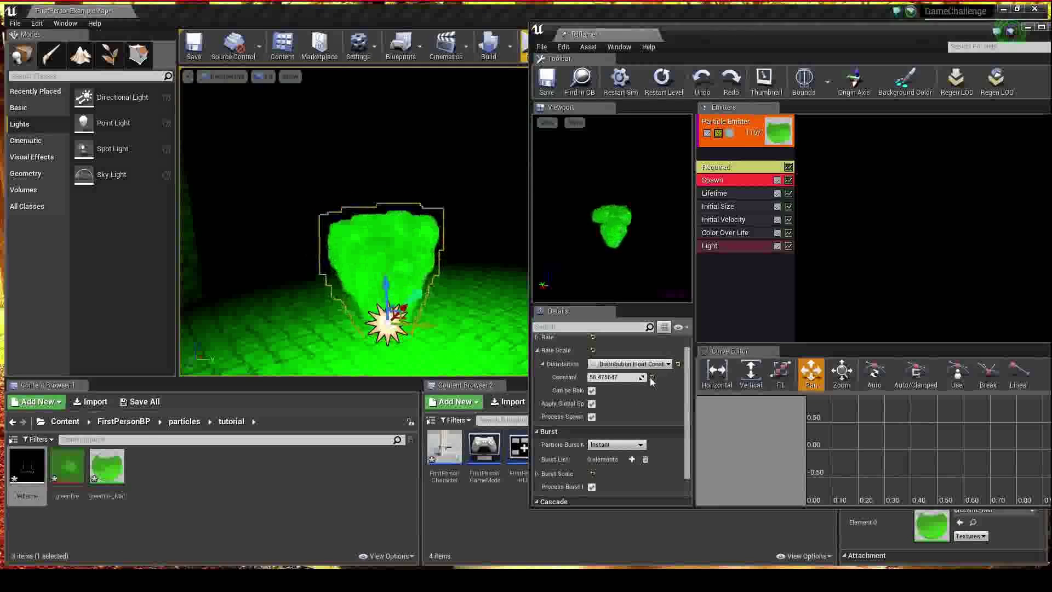
# - Reset the Spawn module's Rate Scale constant, try 1.0, and set it to 0.5
pyautogui.click(652, 377)
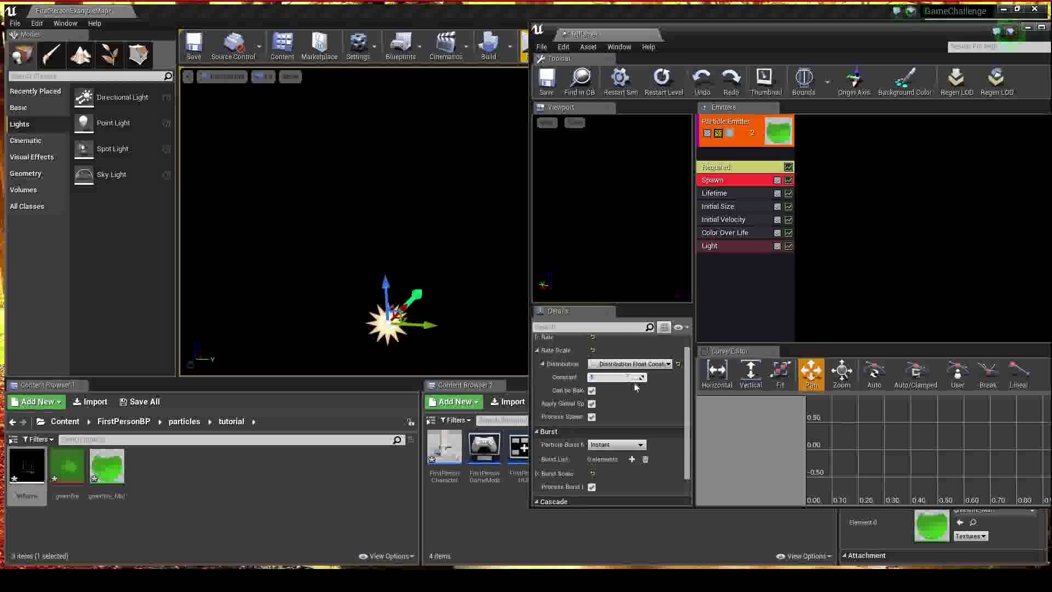
pyautogui.write('1.0')
pyautogui.press('Return')
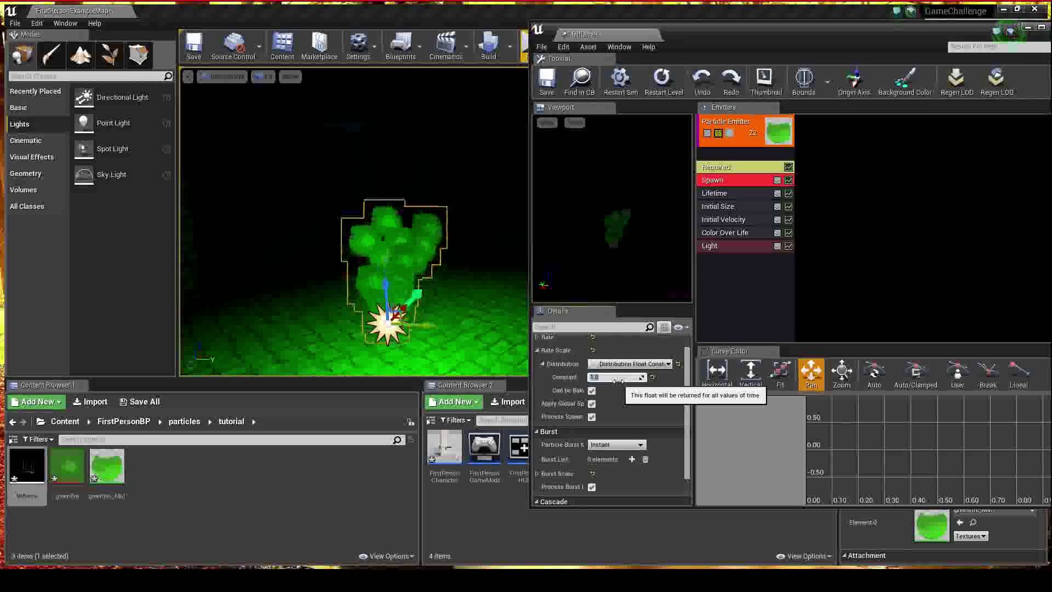
pyautogui.press('Return')
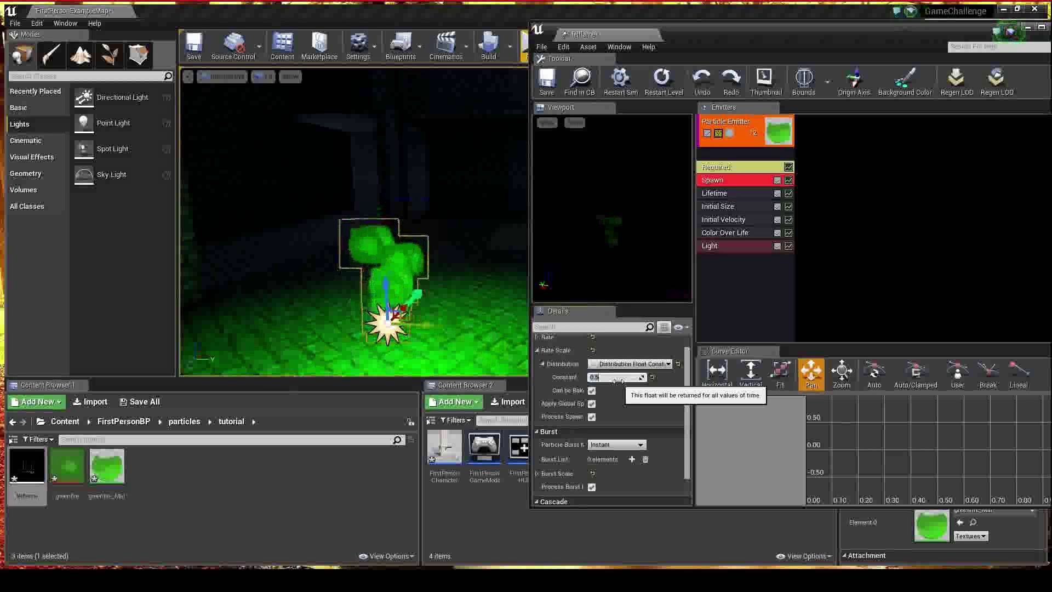
pyautogui.click(616, 377)
# - Switch the level view to Wireframe and examine the overall level layout from outside
pyautogui.moveTo(469, 276); pyautogui.dragTo(485, 350, button='right')
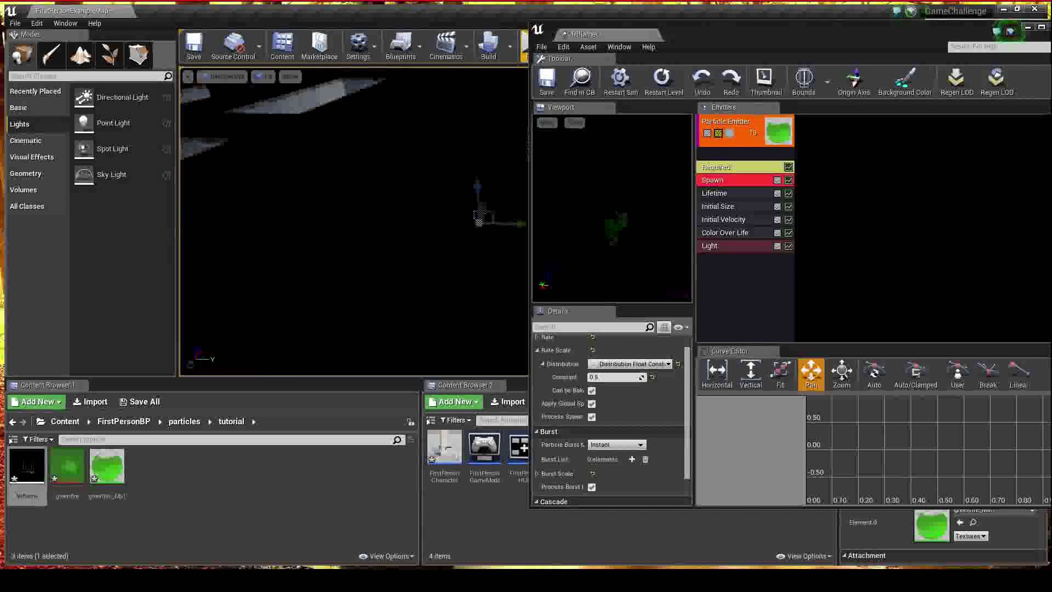
pyautogui.click(234, 77)
pyautogui.click(263, 77)
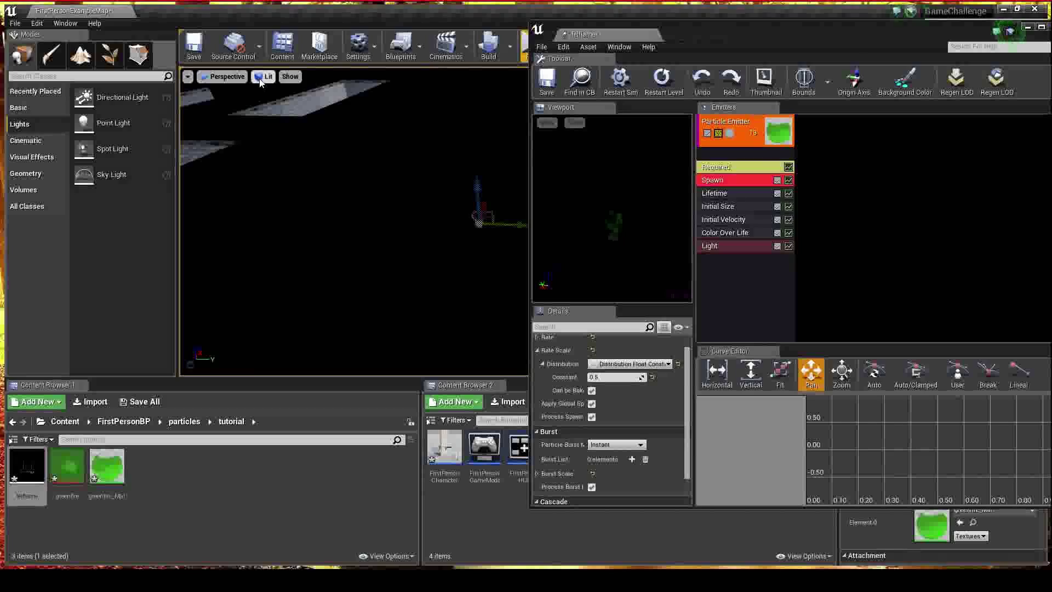
pyautogui.click(264, 77)
pyautogui.click(295, 123)
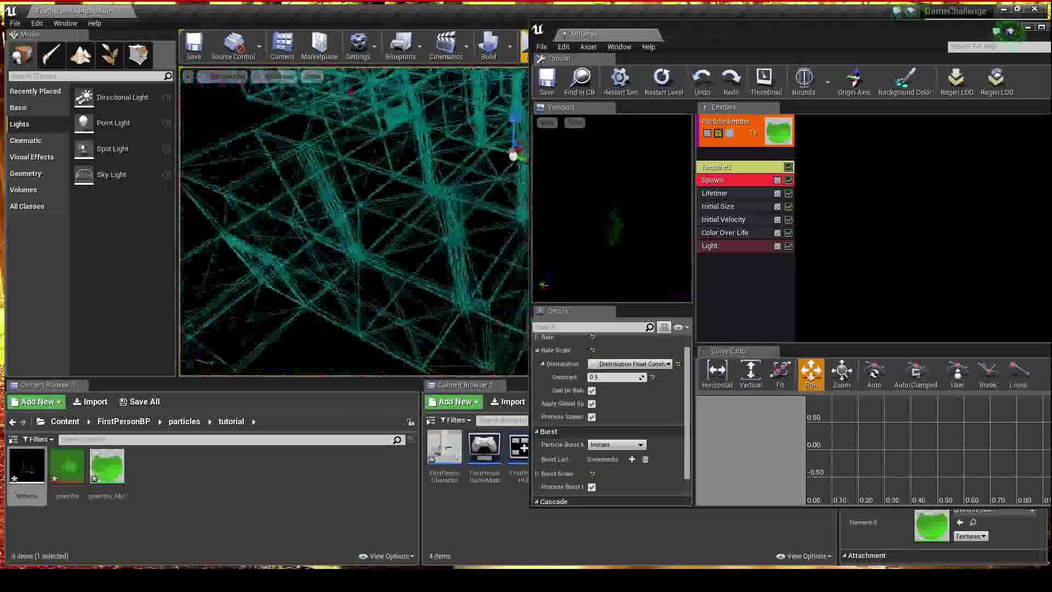
pyautogui.moveTo(354, 222); pyautogui.dragTo(331, 222, button='right')
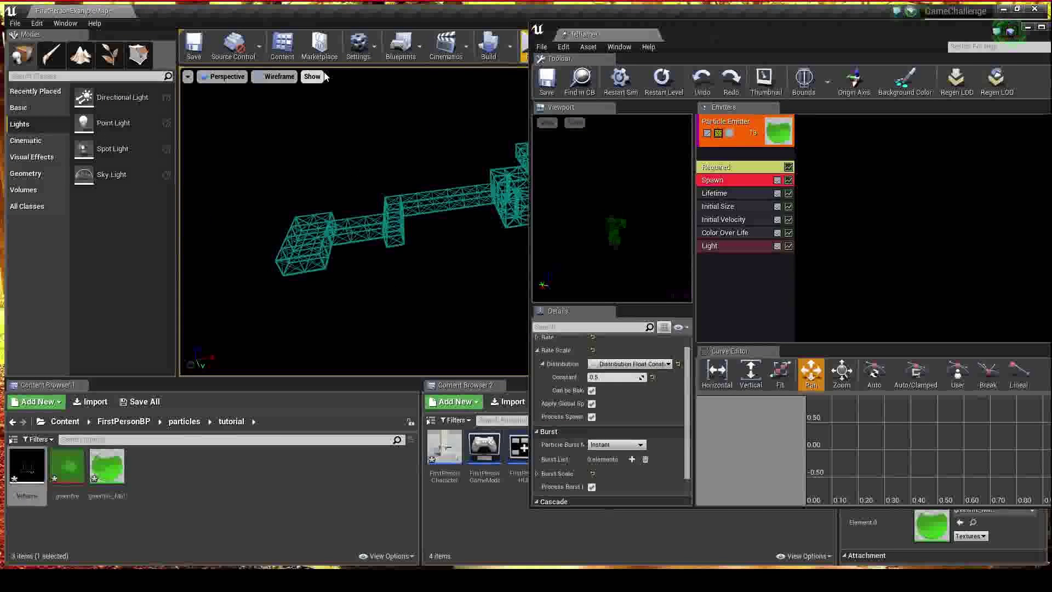